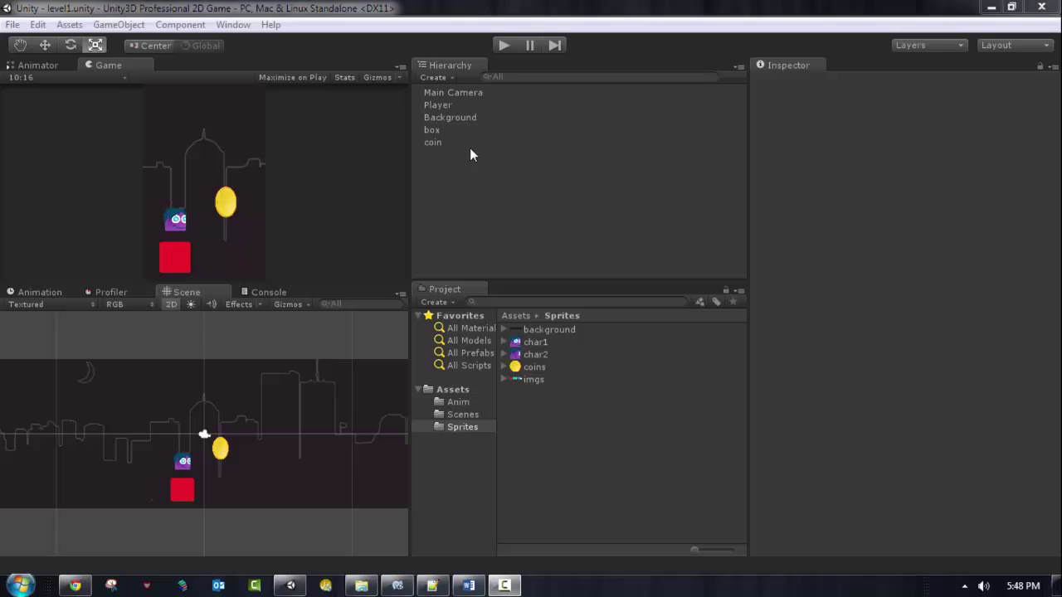
# - After a quick play test, add a Rigidbody 2D (mass 1, gravity scale 1) to the Player
pyautogui.click(503, 45)
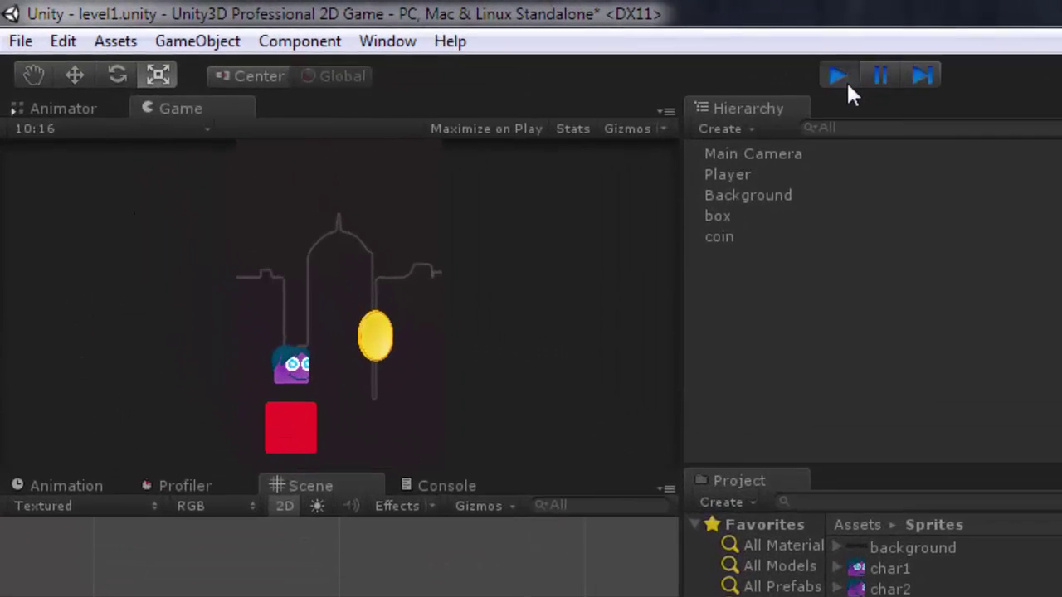
pyautogui.click(837, 76)
pyautogui.click(807, 200)
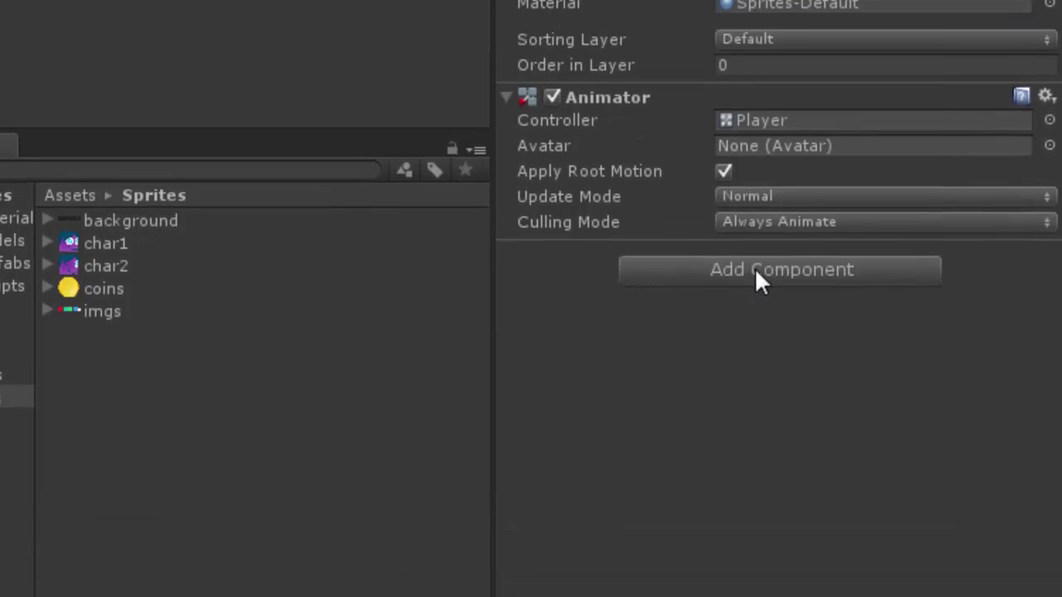
pyautogui.click(756, 164)
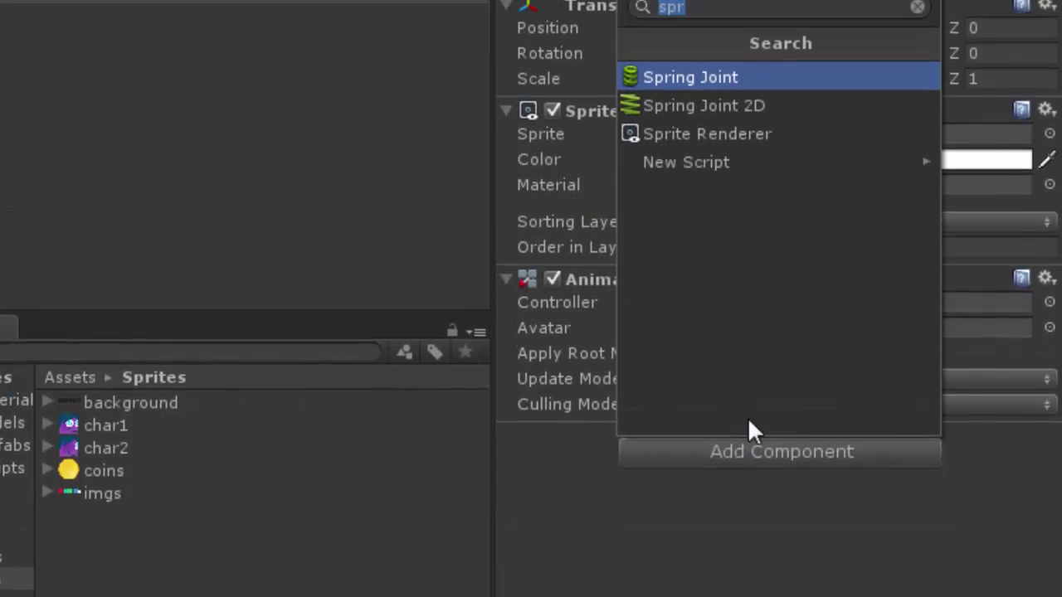
pyautogui.write('2dr')
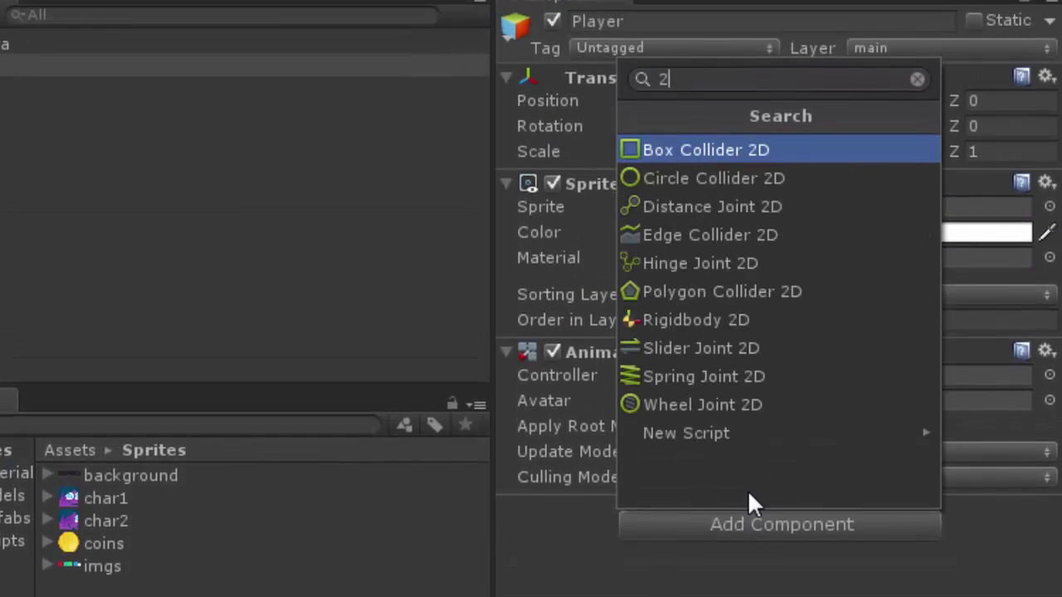
pyautogui.press('BackSpace')
pyautogui.press('BackSpace')
pyautogui.press('BackSpace')
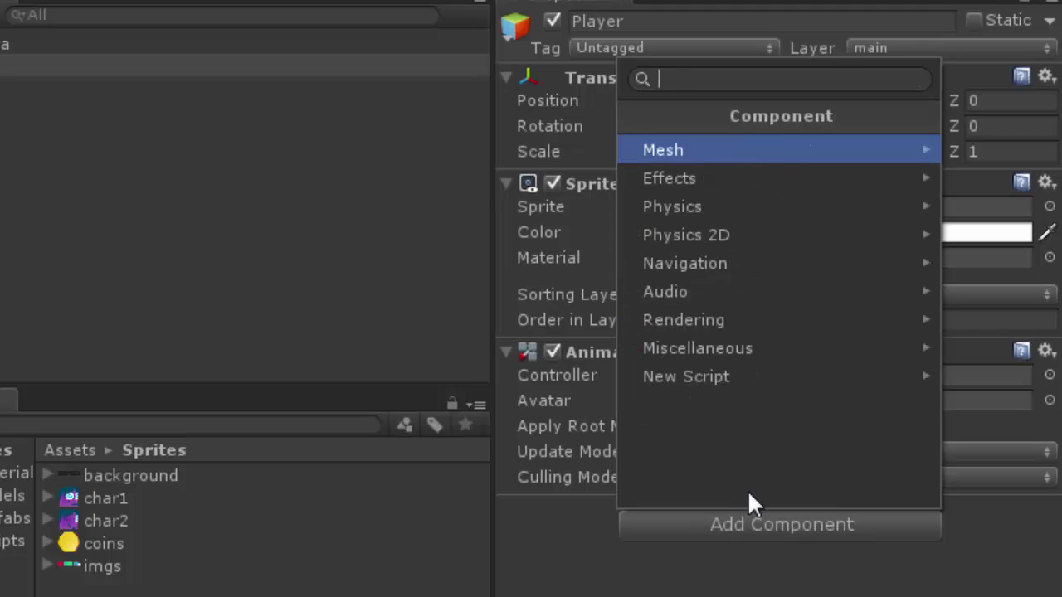
pyautogui.write('rig')
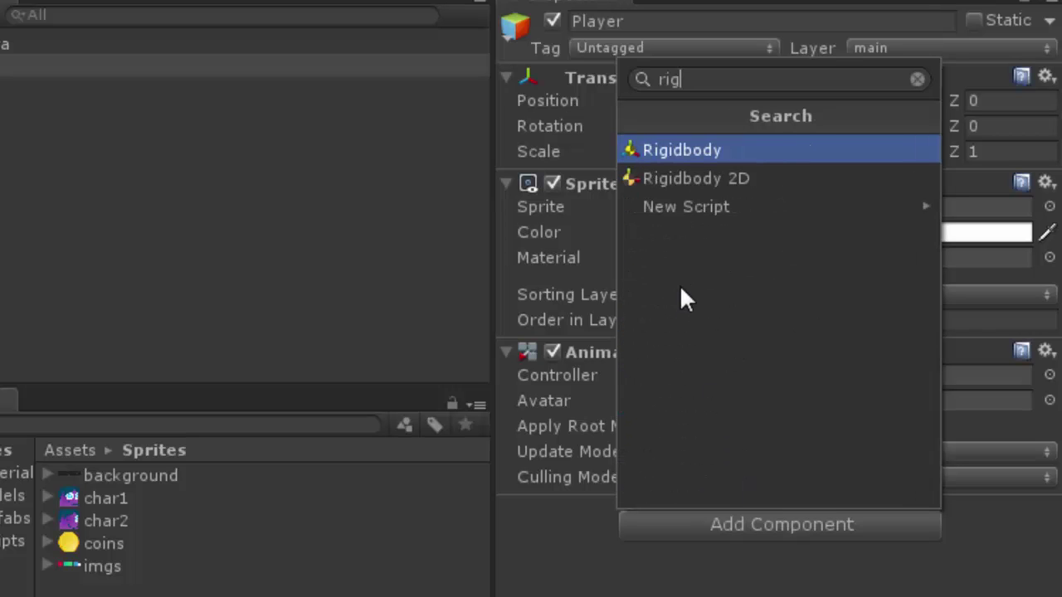
pyautogui.click(676, 179)
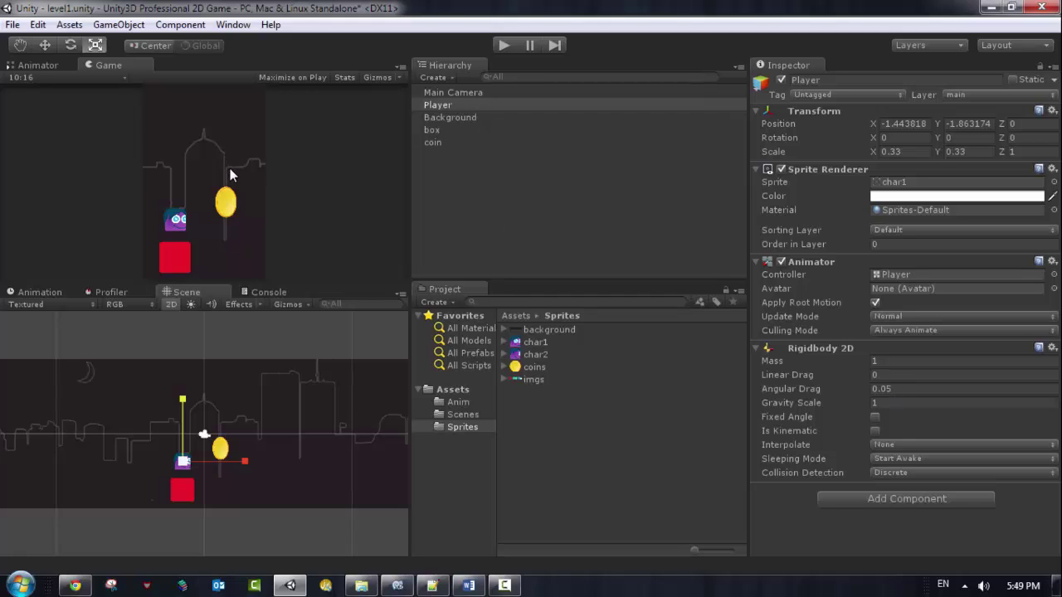
# - Test the fall, then drag the Player higher in the Scene view with the Move tool
pyautogui.click(504, 46)
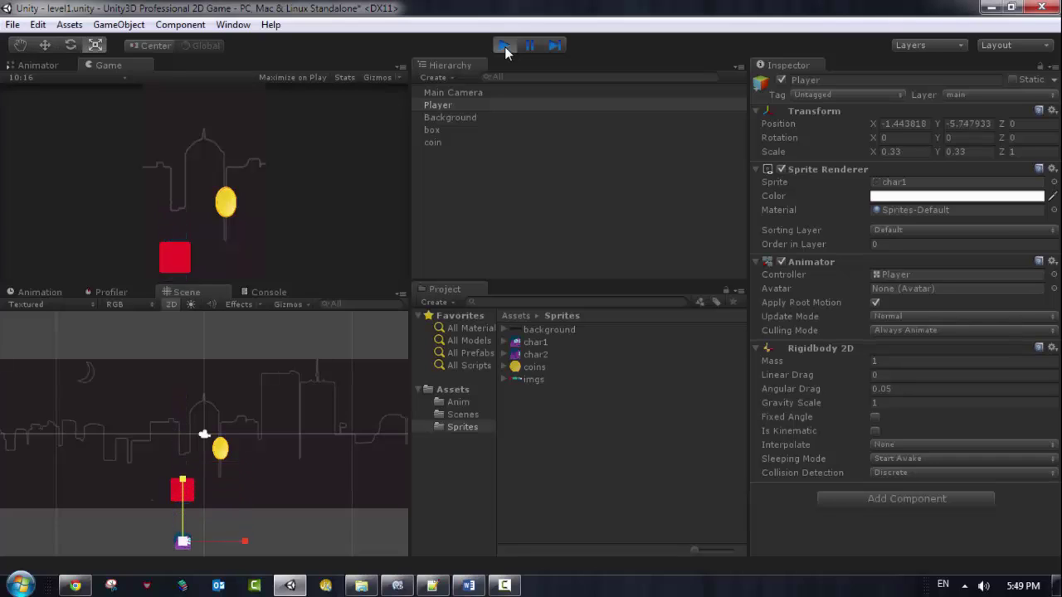
pyautogui.click(504, 46)
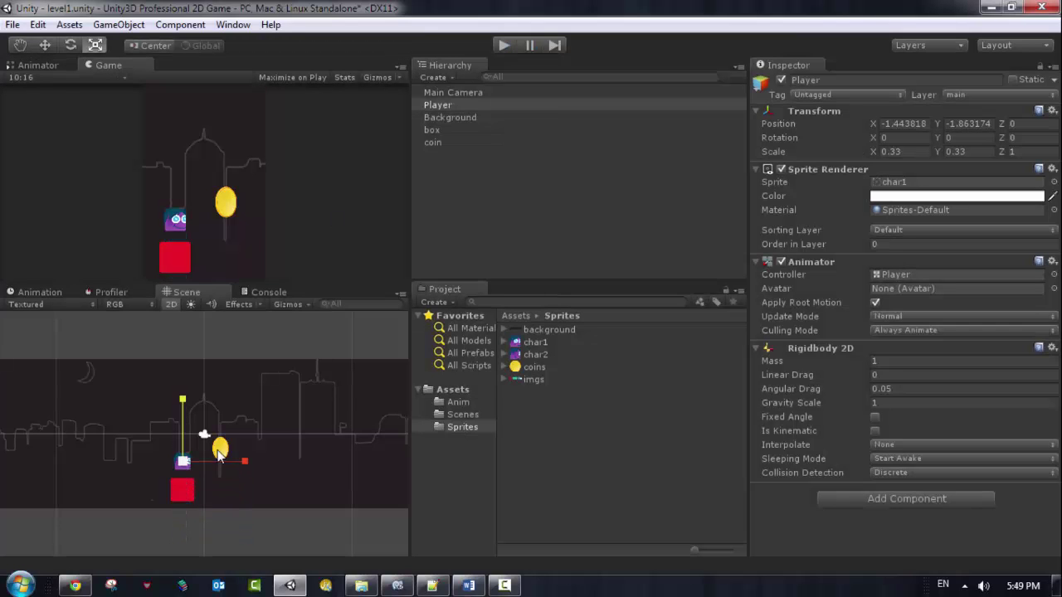
pyautogui.click(456, 106)
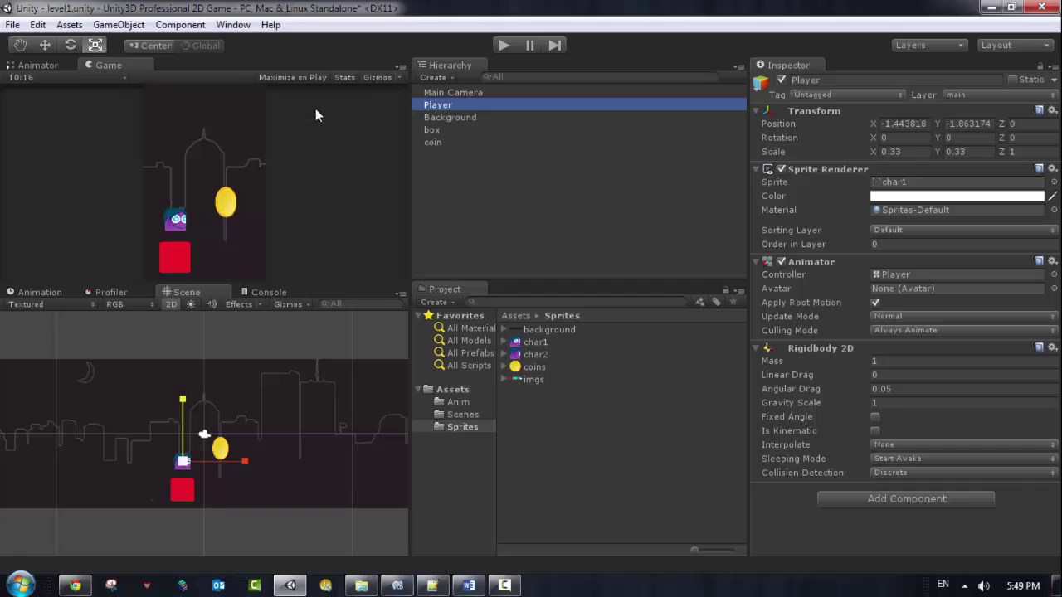
pyautogui.click(45, 46)
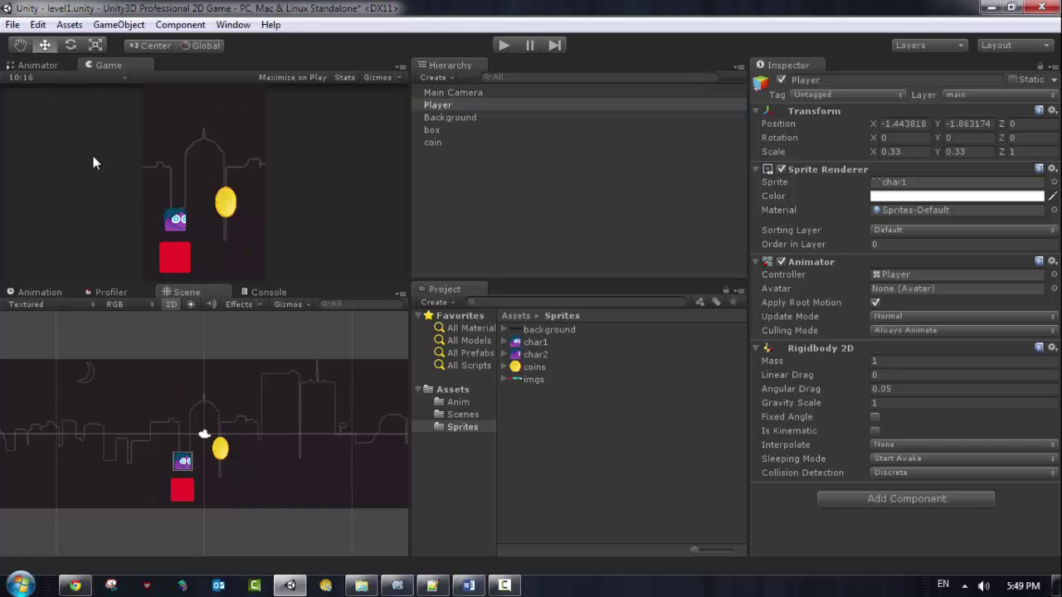
pyautogui.moveTo(189, 462); pyautogui.dragTo(189, 381)
# - Replay the scene to watch the Player drop, then stop play mode
pyautogui.click(504, 44)
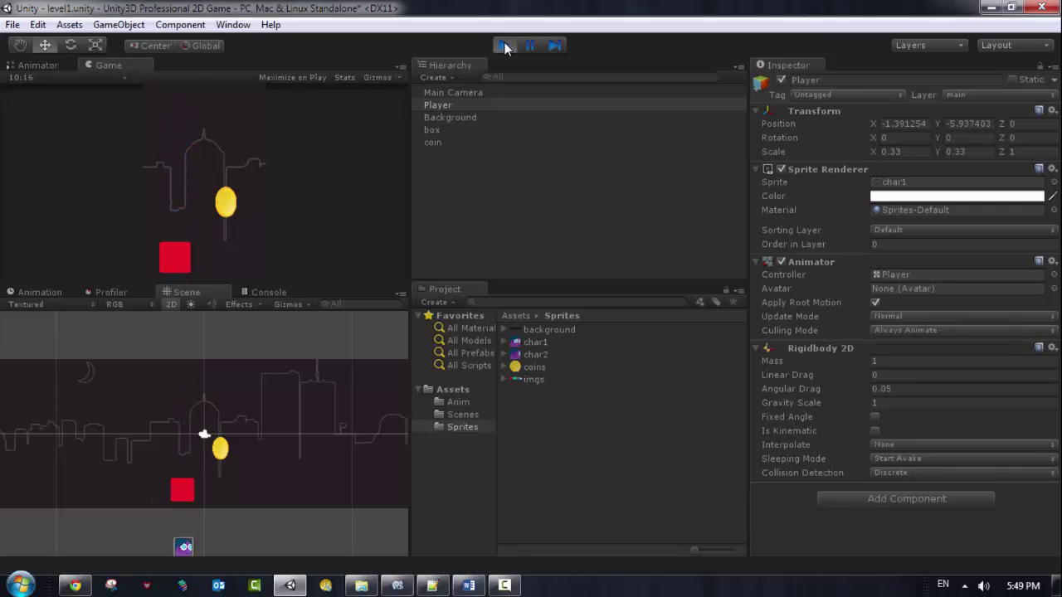
pyautogui.click(504, 45)
pyautogui.scroll(-8, 223, 489)
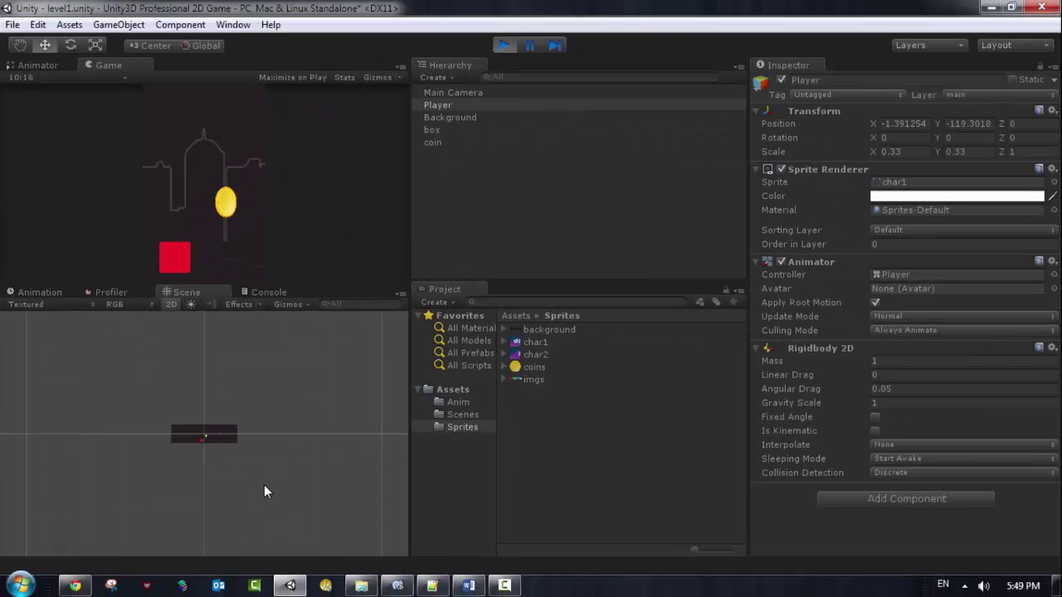
pyautogui.scroll(4, 267, 492)
pyautogui.scroll(1, 266, 492)
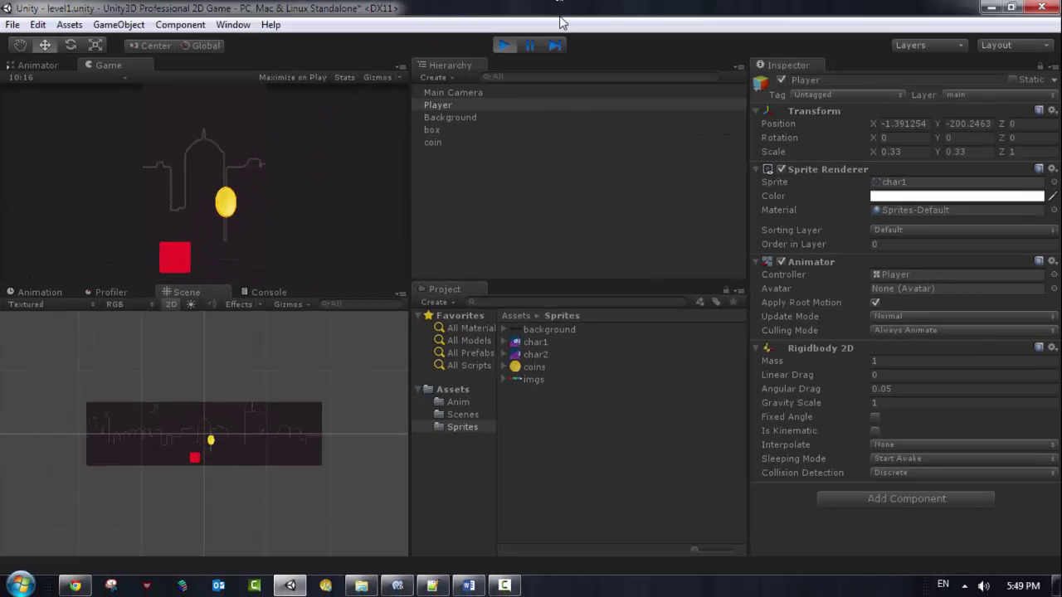
pyautogui.click(504, 45)
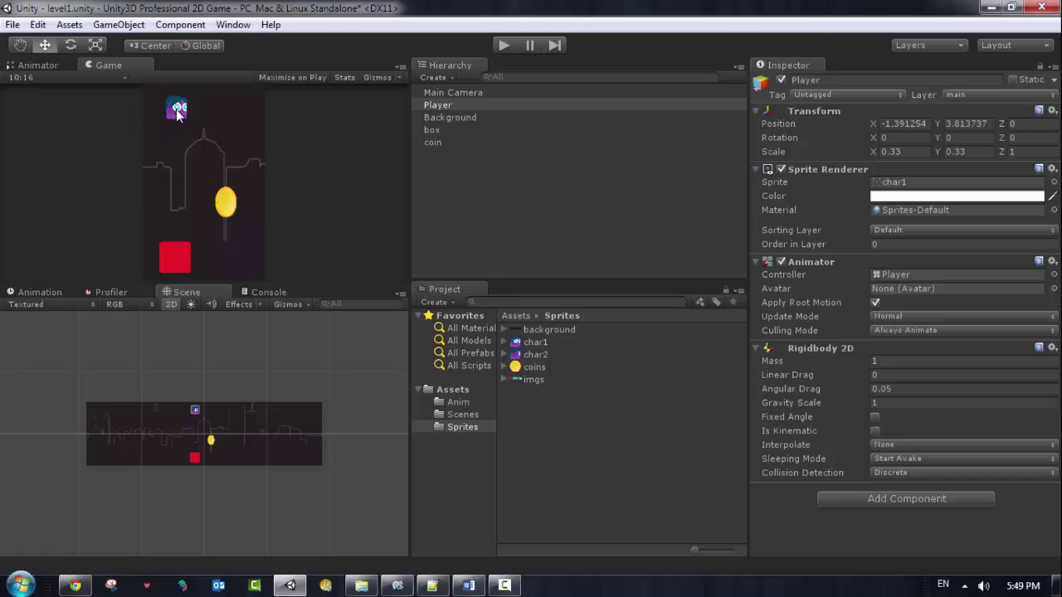
pyautogui.scroll(1, 205, 415)
pyautogui.scroll(3, 202, 411)
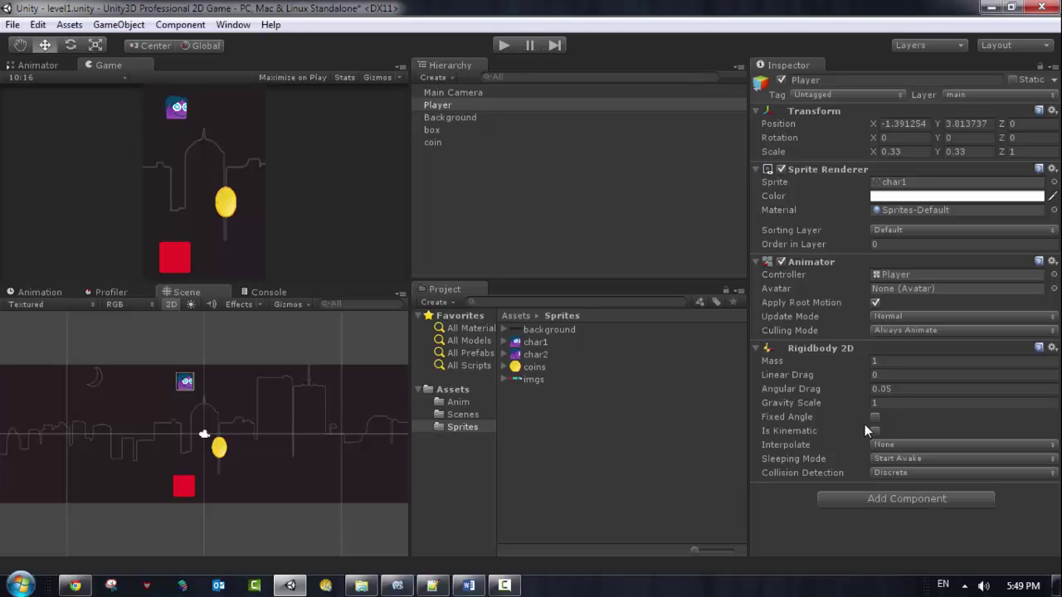
pyautogui.click(899, 402)
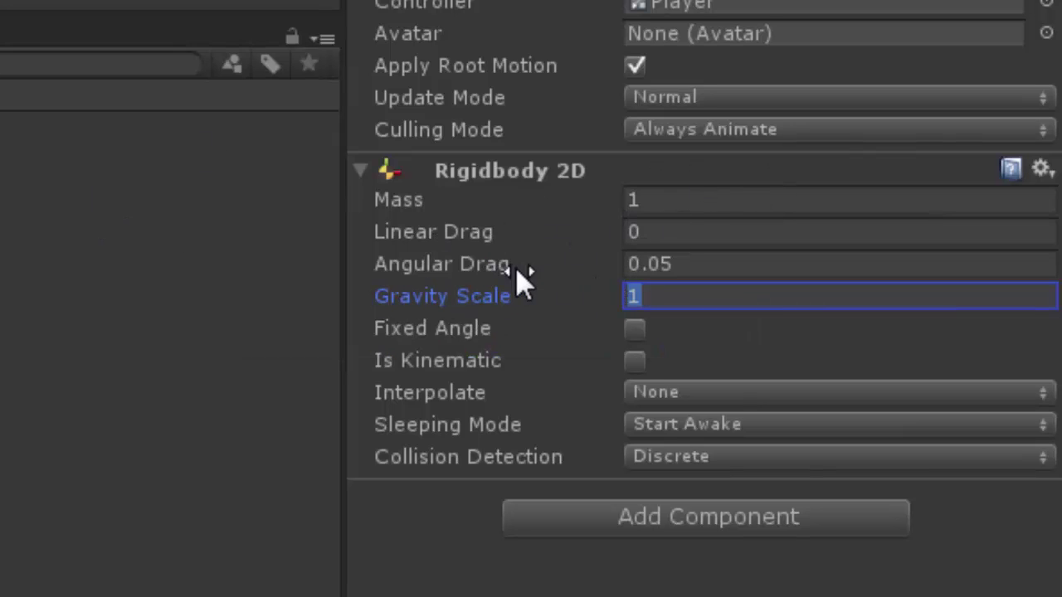
pyautogui.click(634, 201)
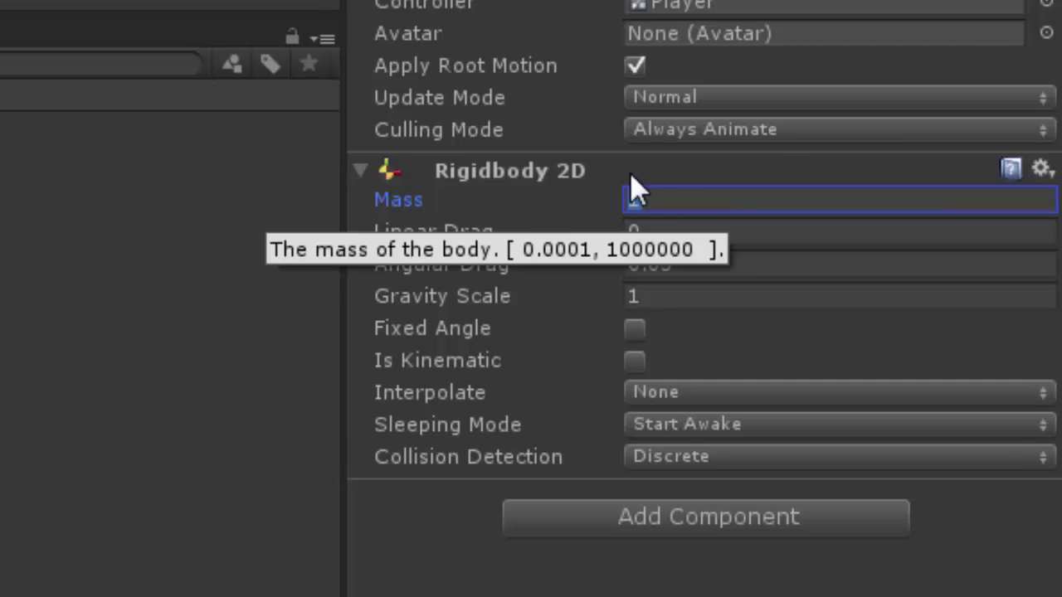
pyautogui.click(685, 199)
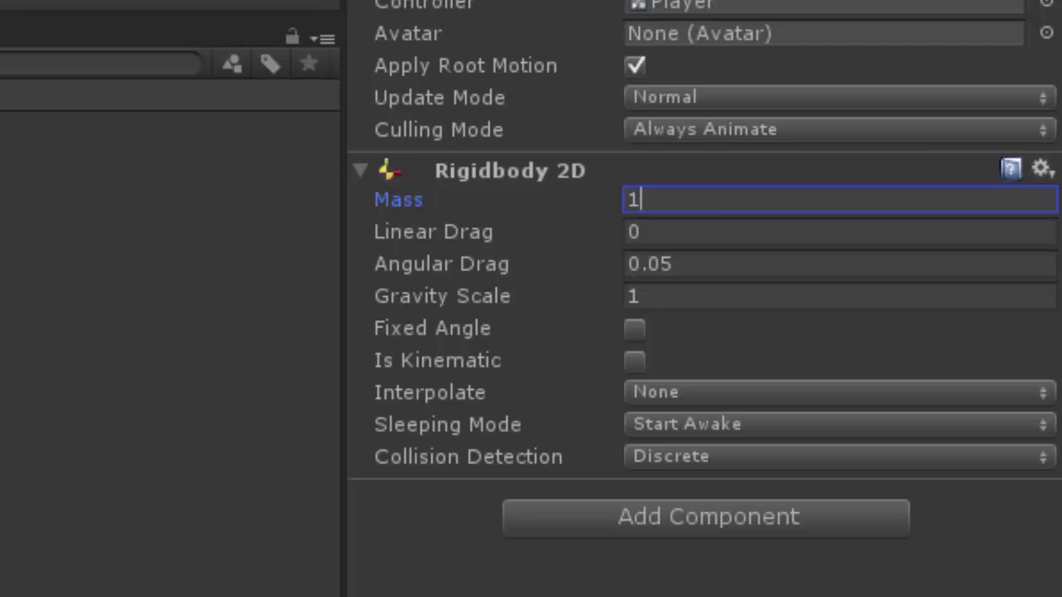
pyautogui.press('Return')
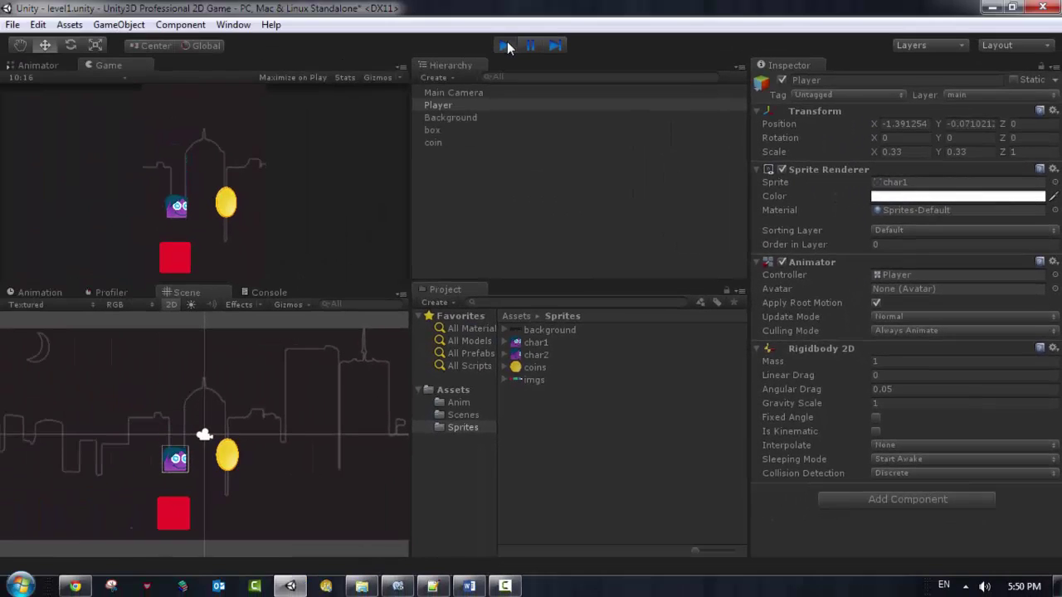
pyautogui.click(507, 43)
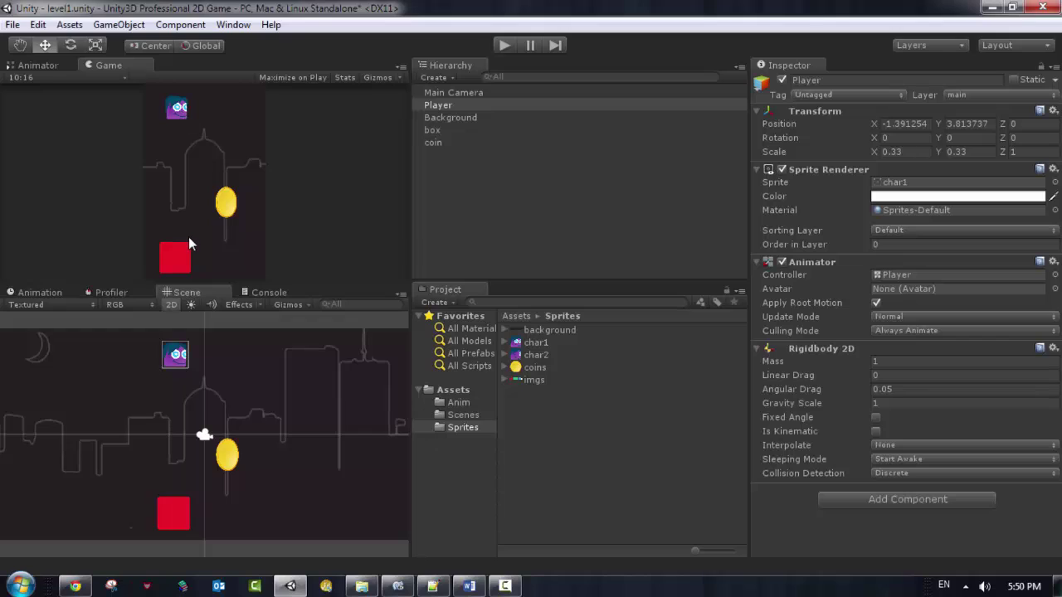
# - Add a 24.83 by 6 Box Collider 2D to Background and briefly run the scene
pyautogui.click(454, 118)
pyautogui.click(888, 273)
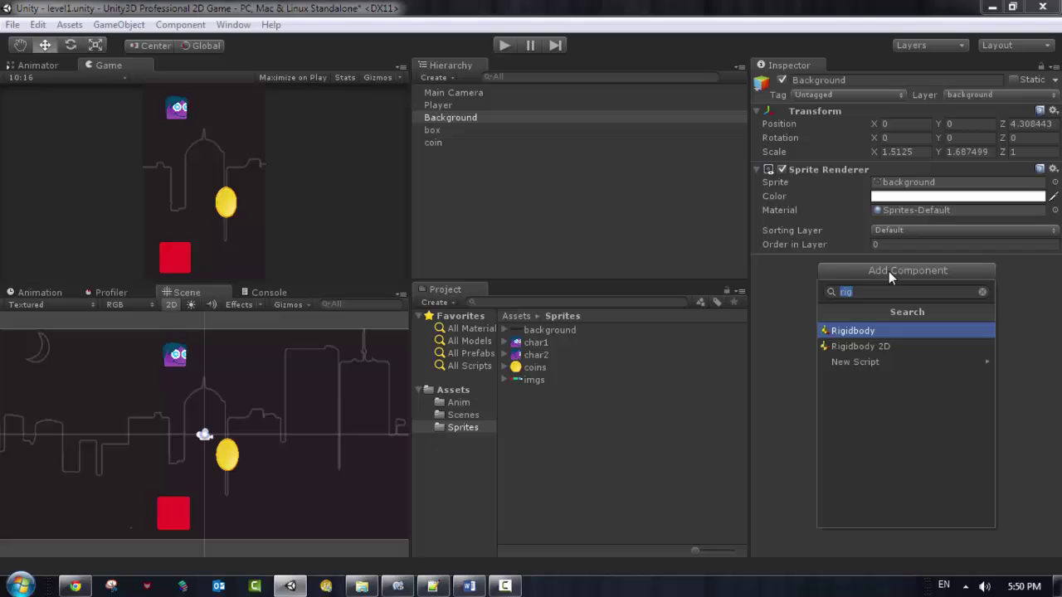
pyautogui.write('2d')
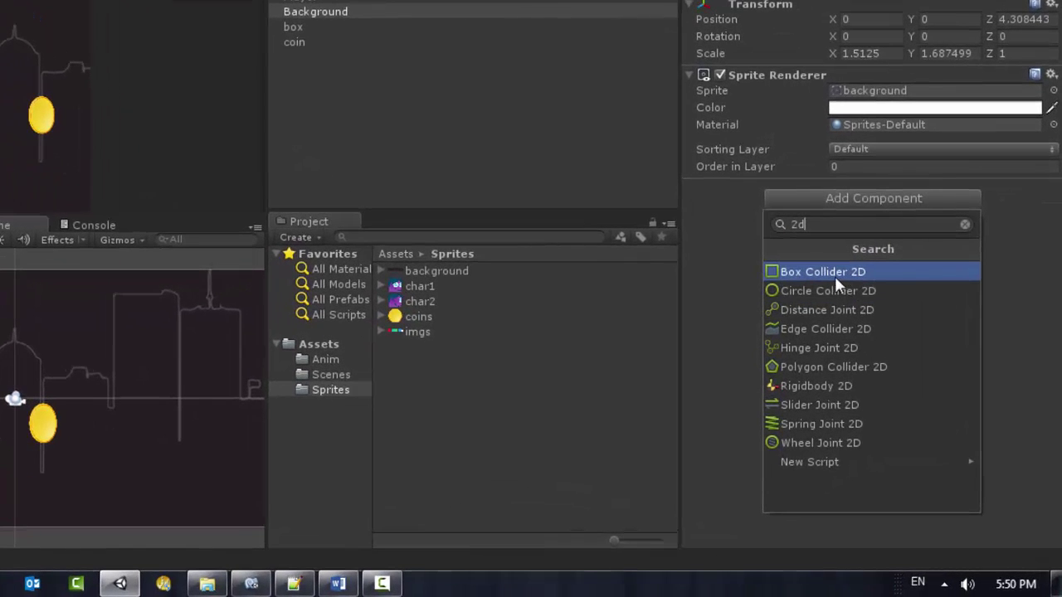
pyautogui.click(833, 279)
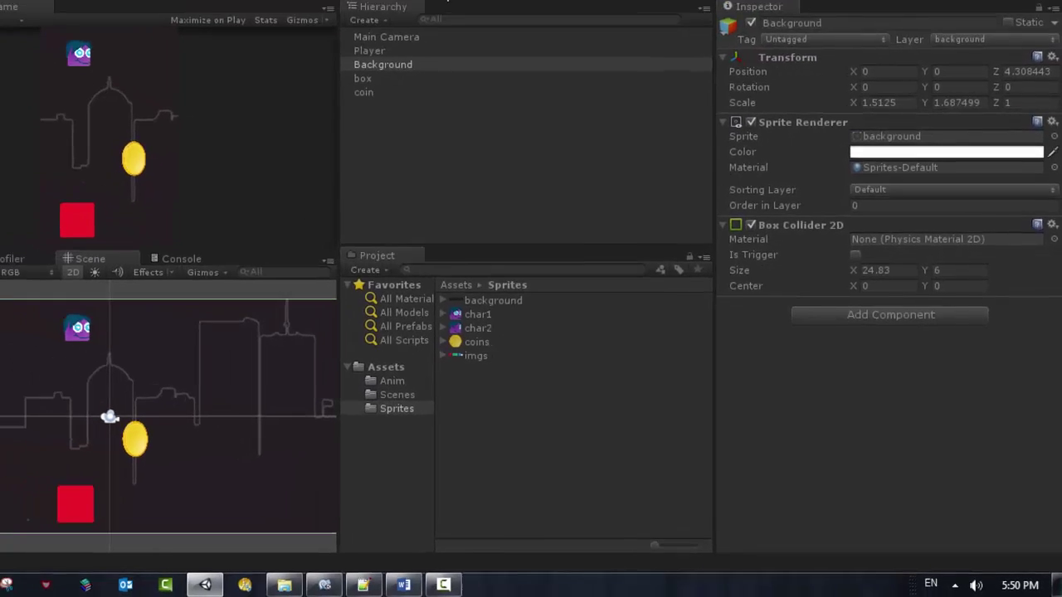
pyautogui.click(504, 47)
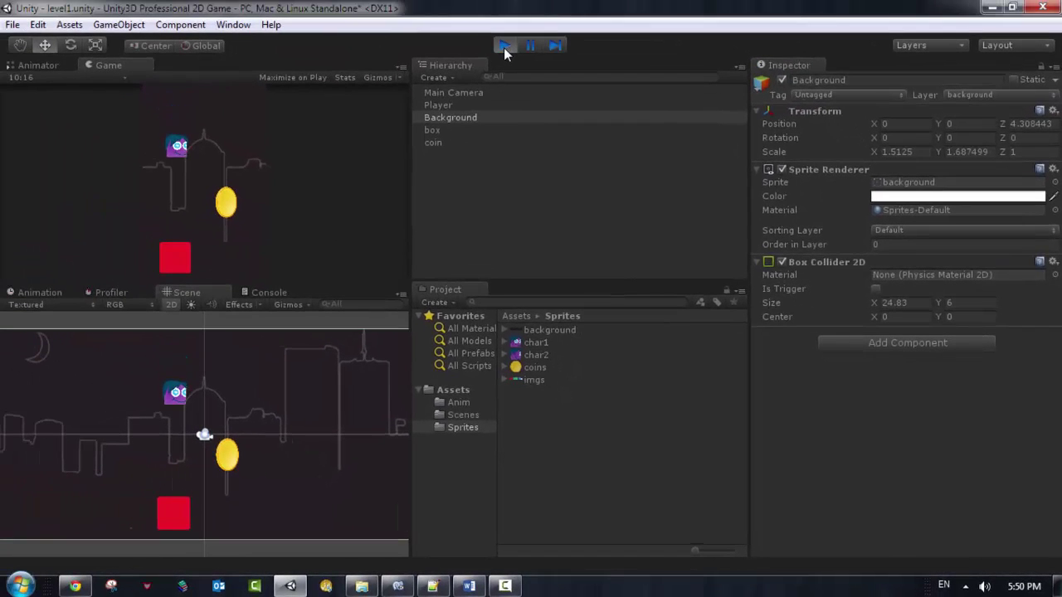
pyautogui.click(503, 48)
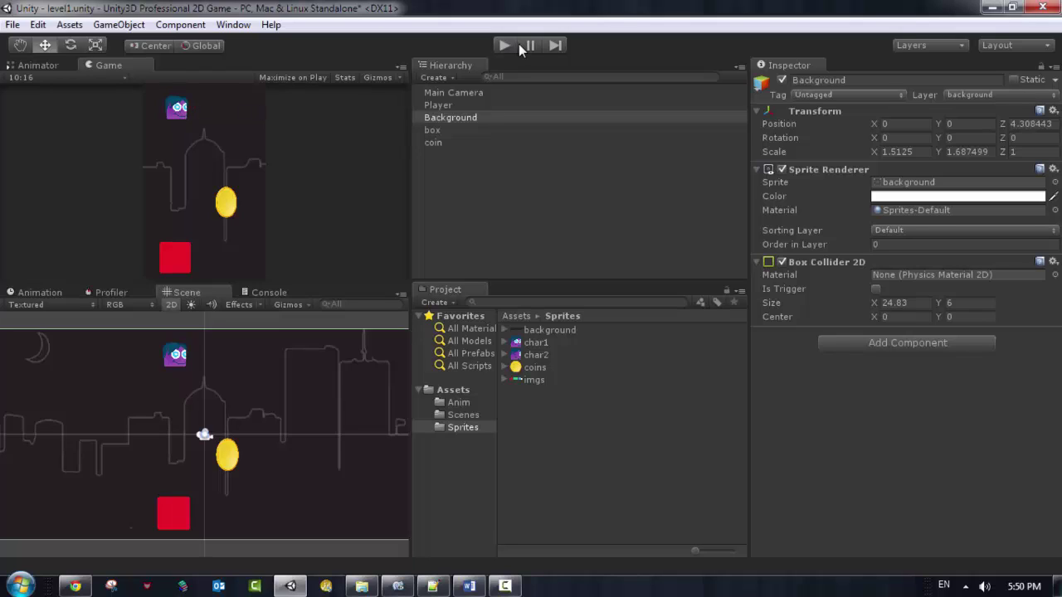
# - Give the Player a Box Collider 2D sized 3.84 by 3.9 next to its Rigidbody 2D
pyautogui.click(439, 105)
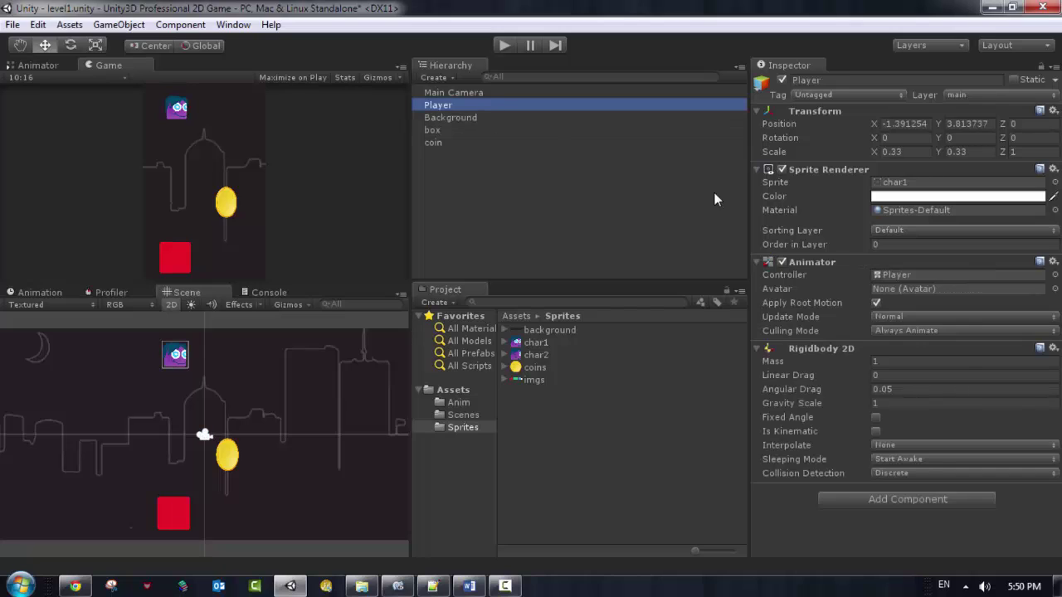
pyautogui.click(878, 498)
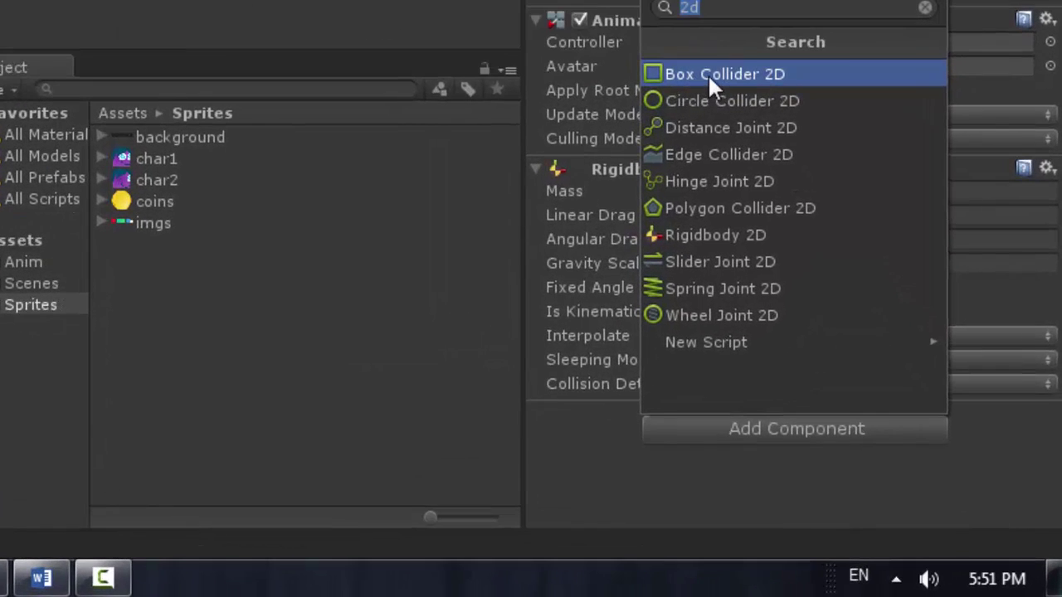
pyautogui.click(757, 74)
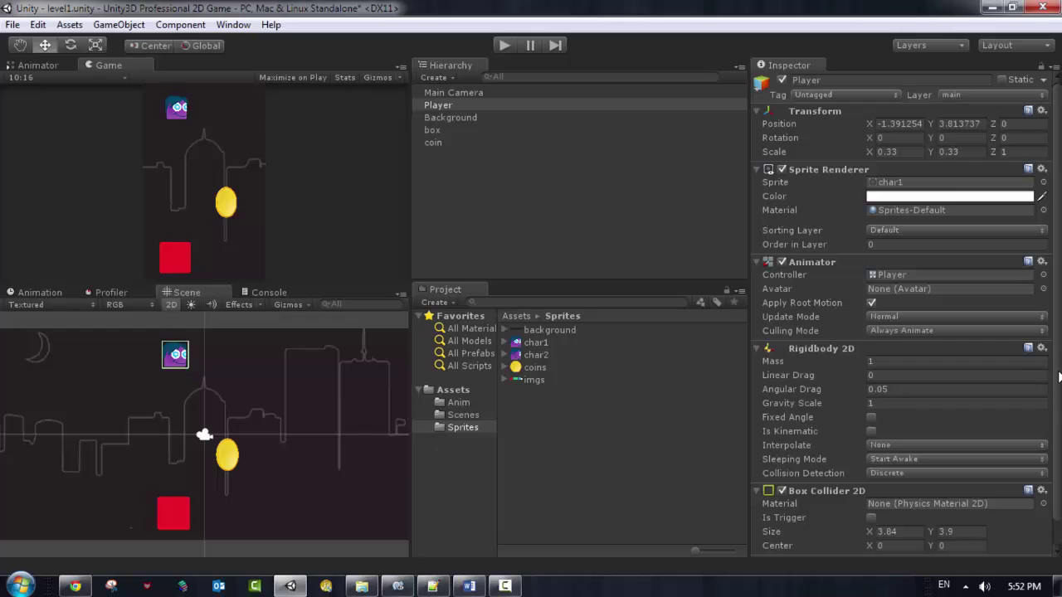
pyautogui.scroll(-1, 1000, 440)
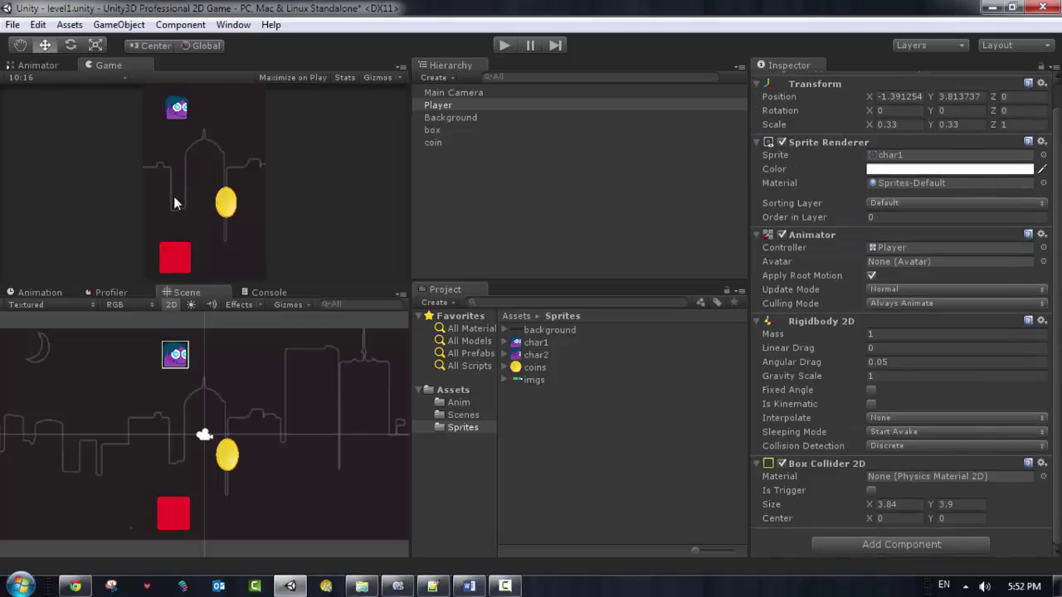
pyautogui.click(436, 133)
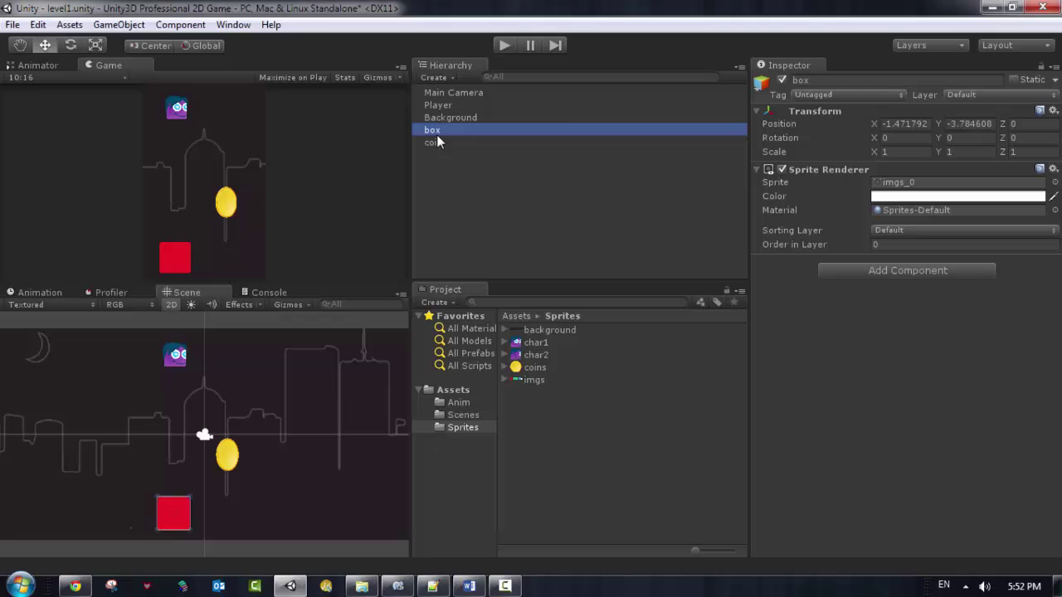
pyautogui.click(433, 108)
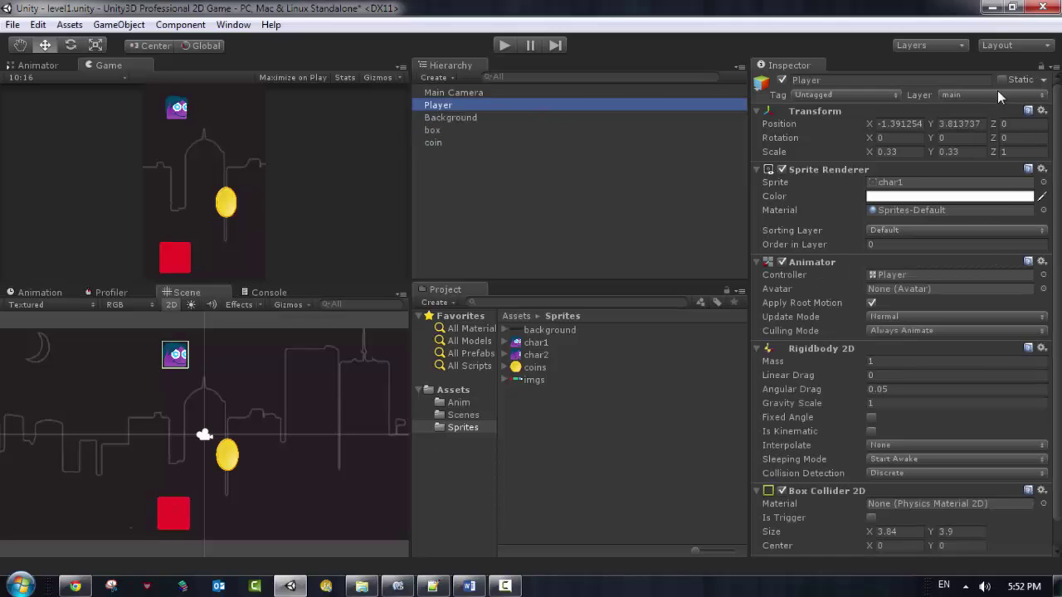
# - Set box, coin and Player to the main layer and run the scene to test landing
pyautogui.click(442, 118)
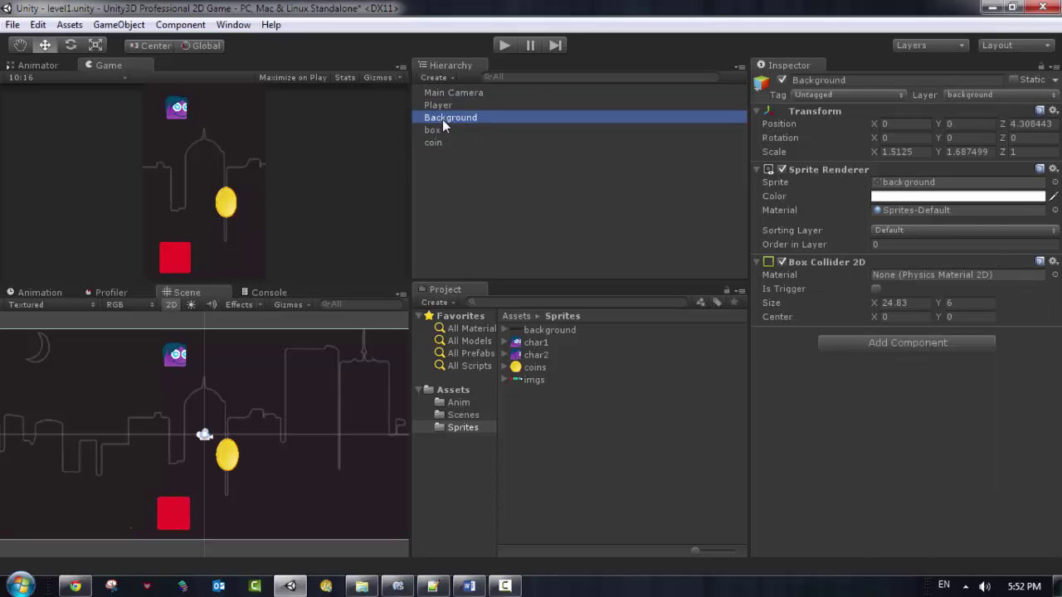
pyautogui.click(436, 131)
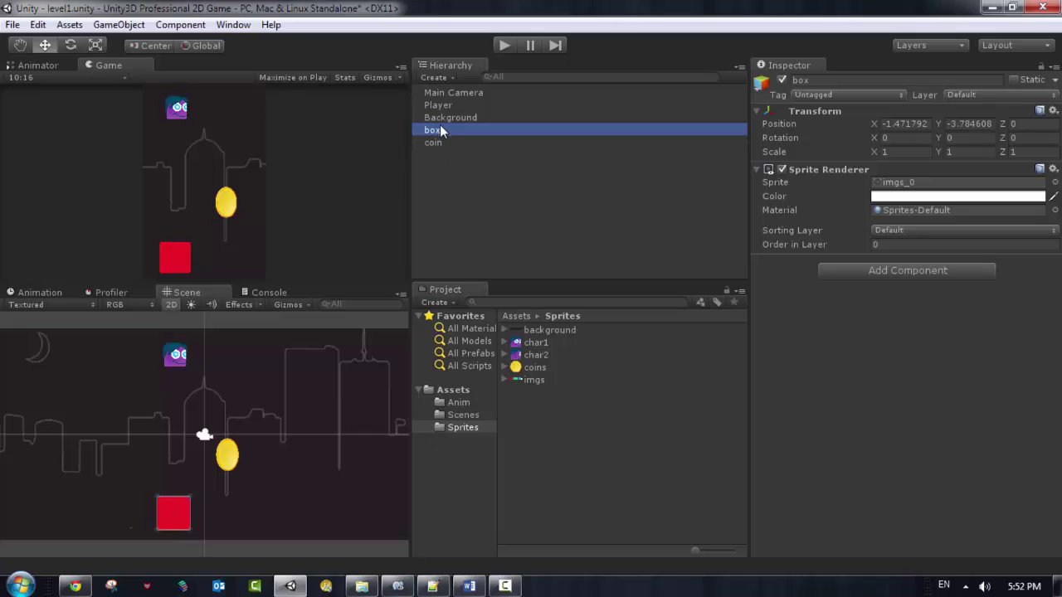
pyautogui.keyDown('ctrl'); pyautogui.click(439, 142); pyautogui.keyUp('ctrl')
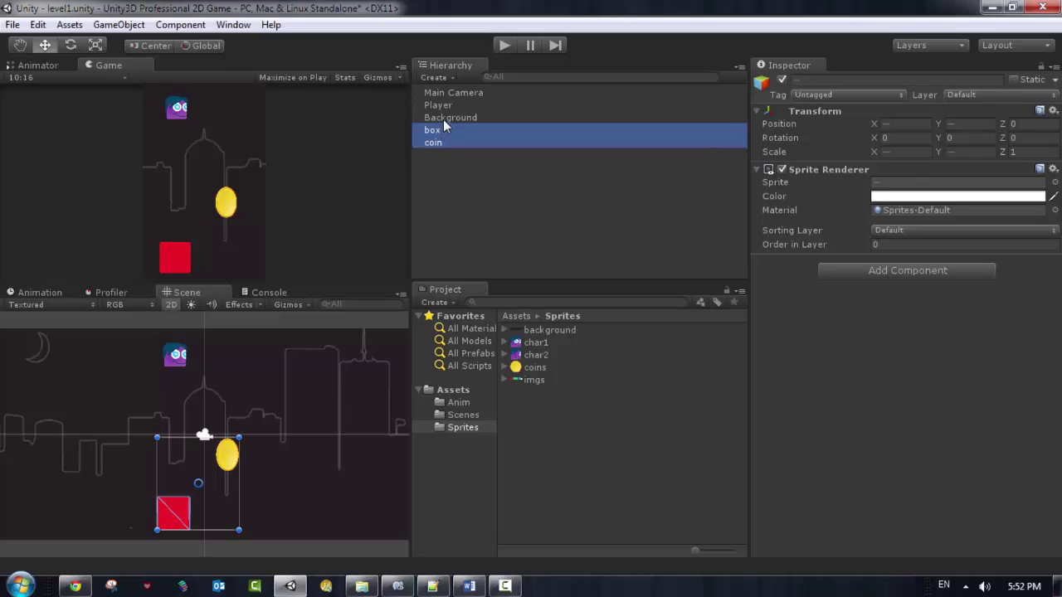
pyautogui.keyDown('ctrl'); pyautogui.click(441, 106); pyautogui.keyUp('ctrl')
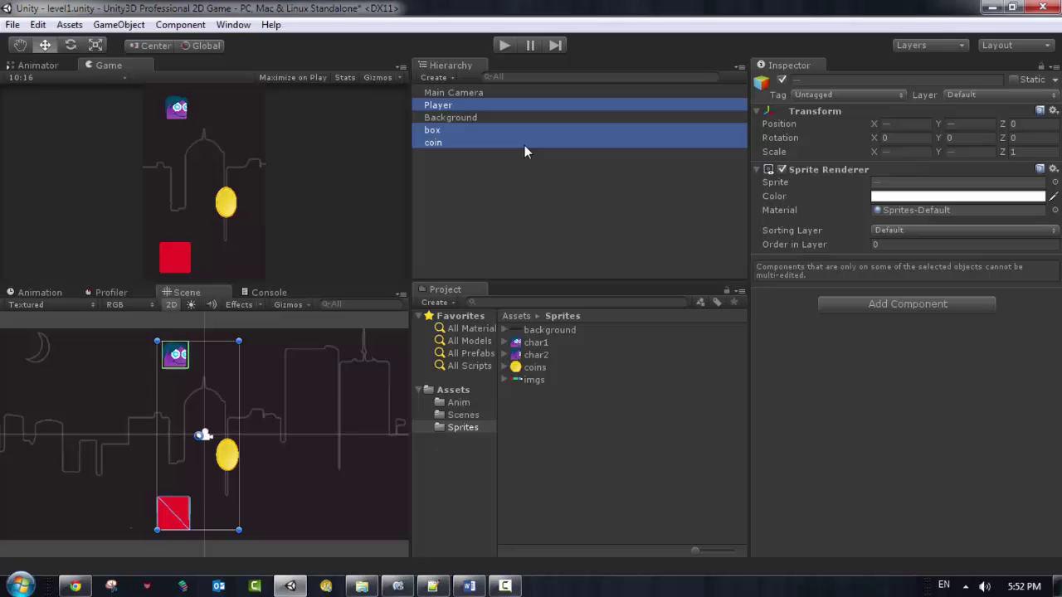
pyautogui.click(972, 95)
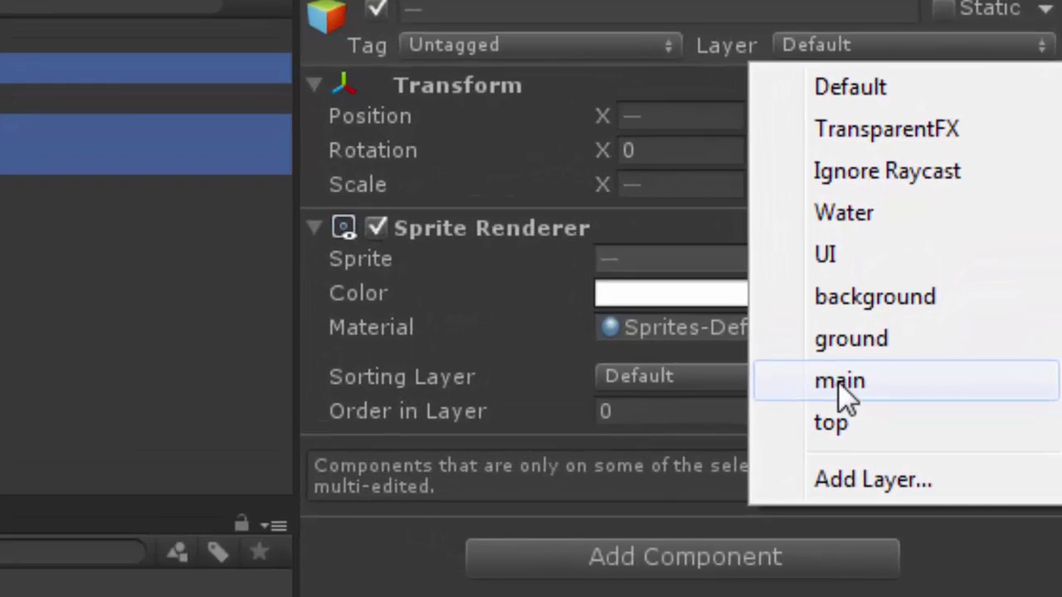
pyautogui.click(866, 353)
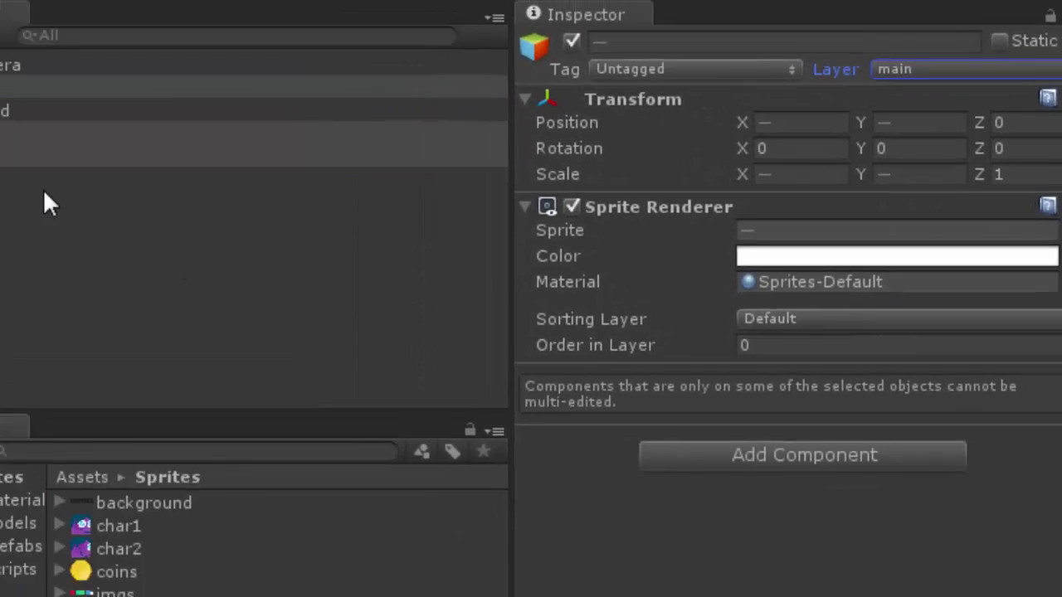
pyautogui.click(487, 214)
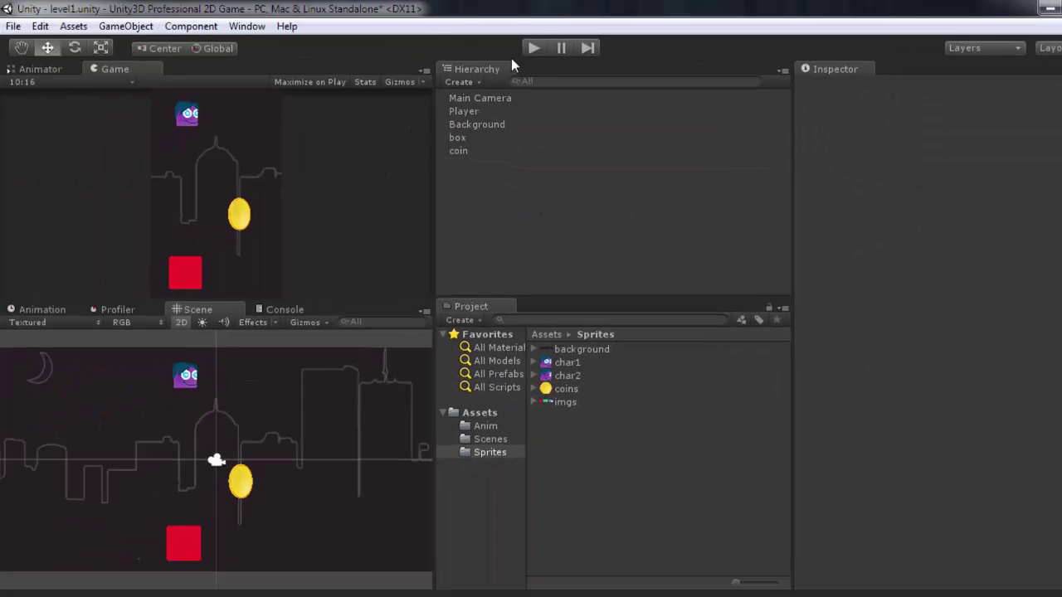
pyautogui.click(533, 49)
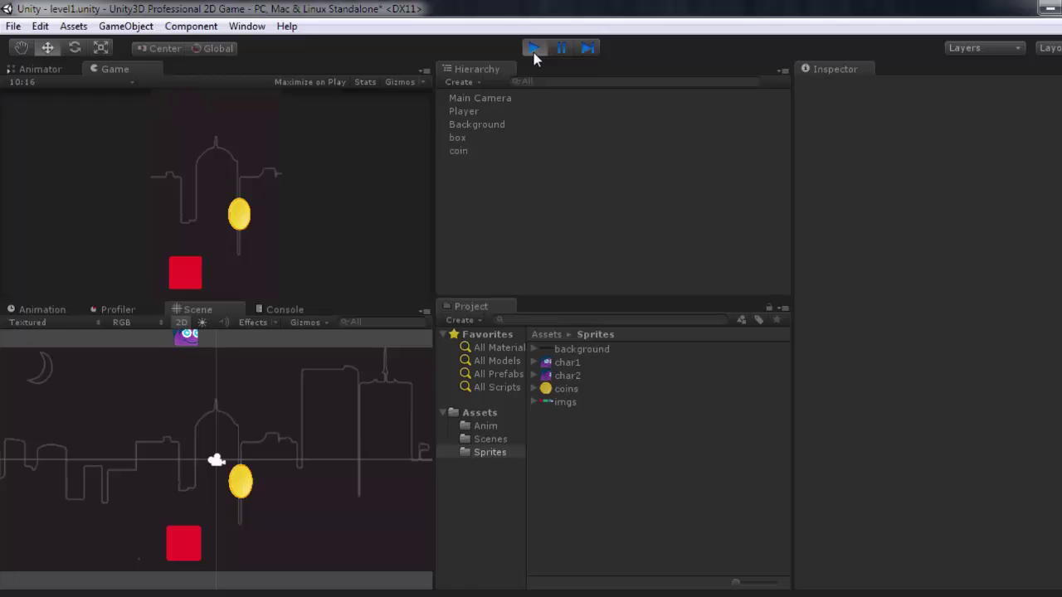
# - Stop the test and inspect the Player, coin, box and Background components in turn
pyautogui.click(533, 48)
pyautogui.click(461, 111)
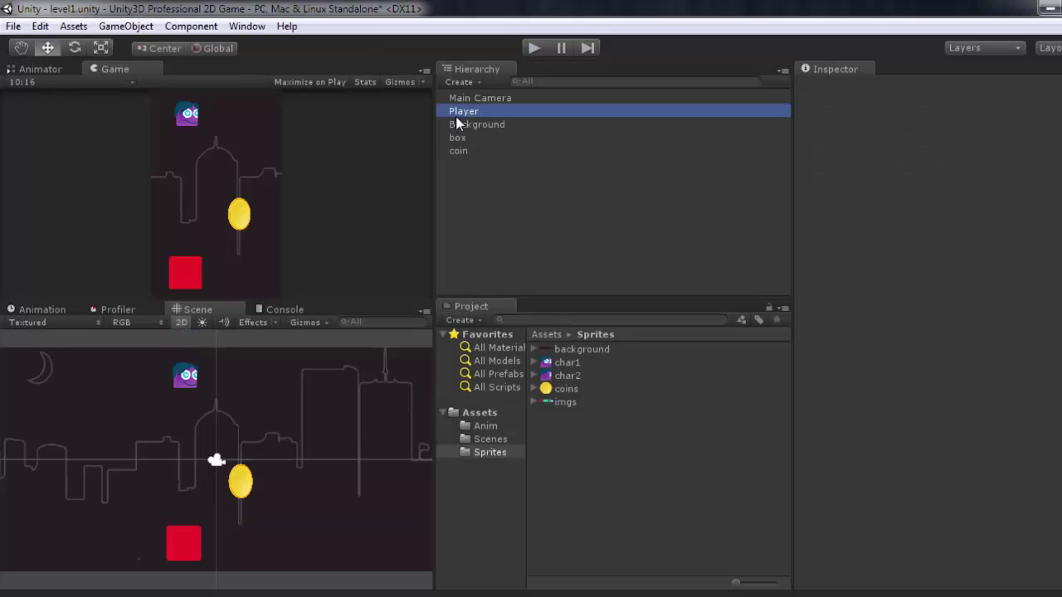
pyautogui.scroll(-1, 997, 440)
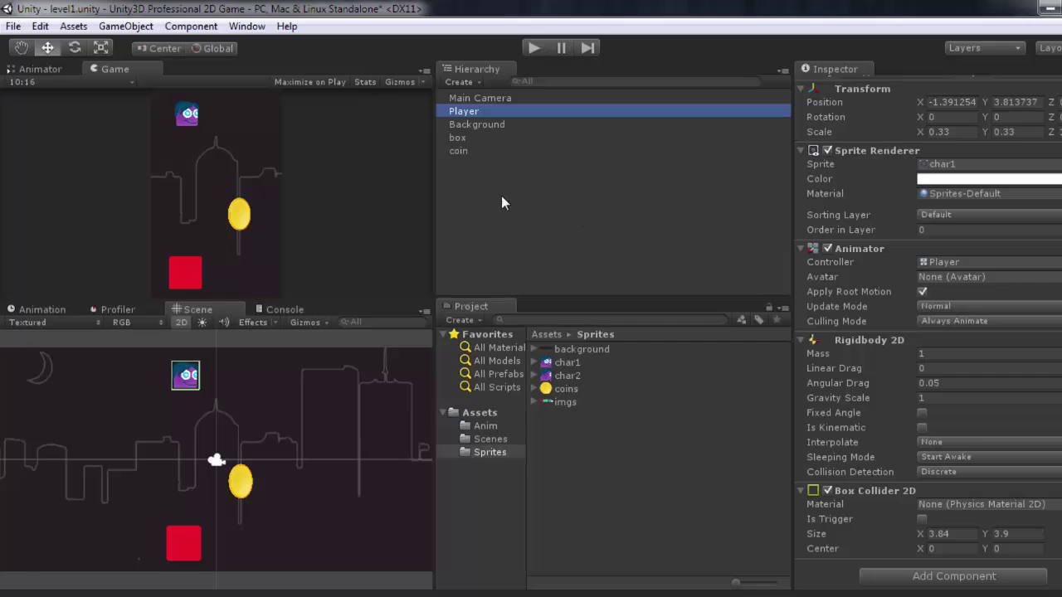
pyautogui.click(461, 150)
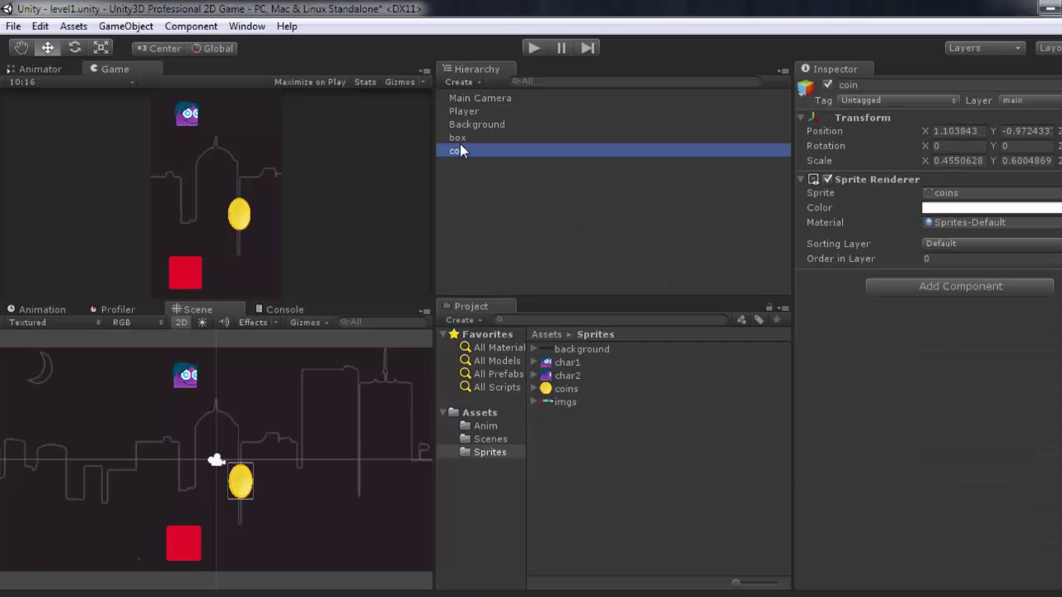
pyautogui.click(459, 139)
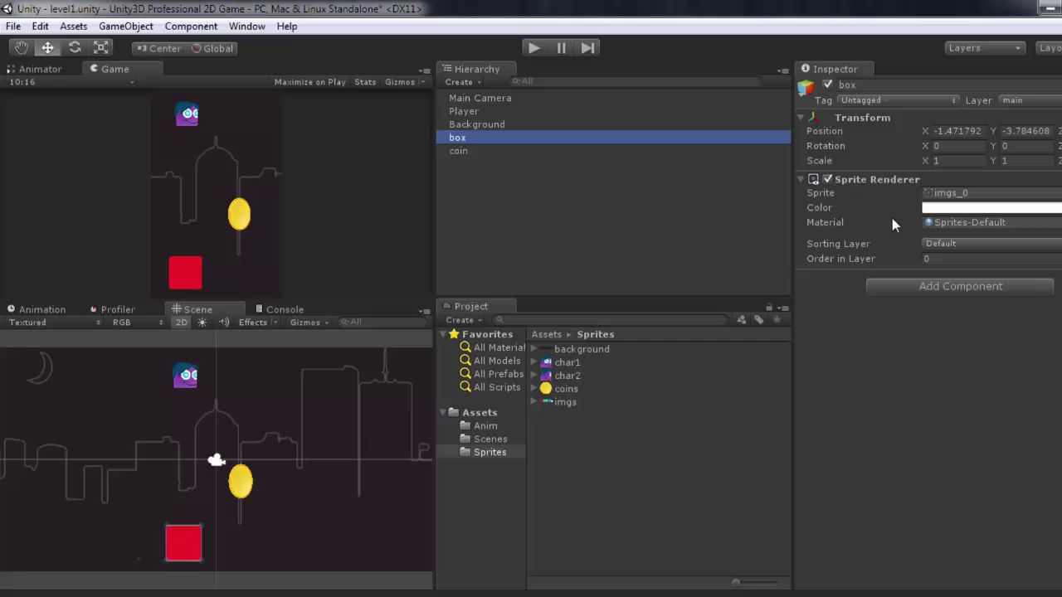
pyautogui.click(463, 150)
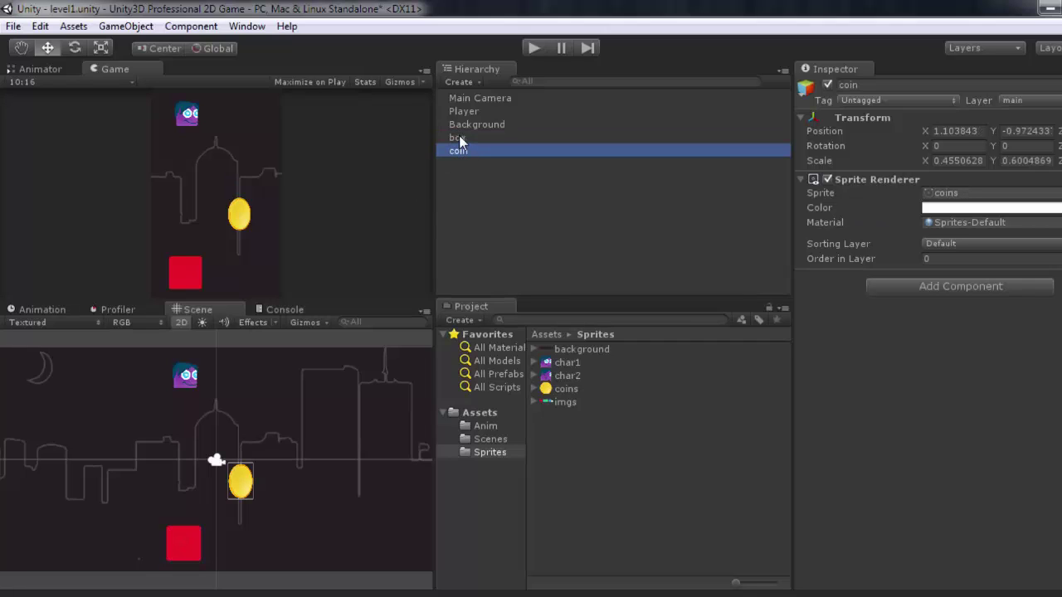
pyautogui.click(461, 139)
pyautogui.click(460, 123)
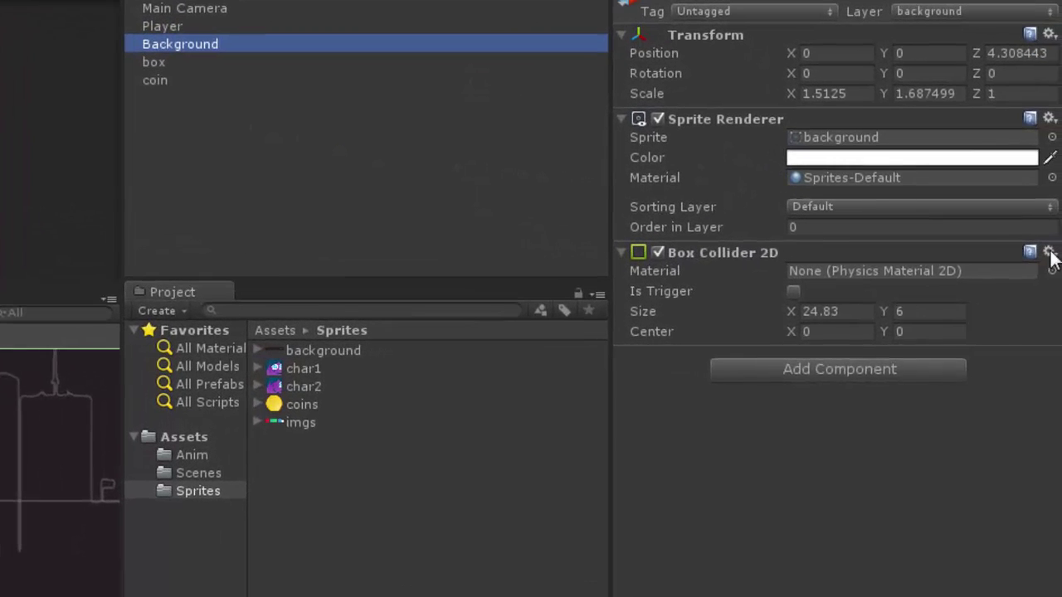
# - Remove Background's Box Collider 2D and add a 1.59 by 1.59 Box Collider 2D to the red box
pyautogui.click(1060, 277)
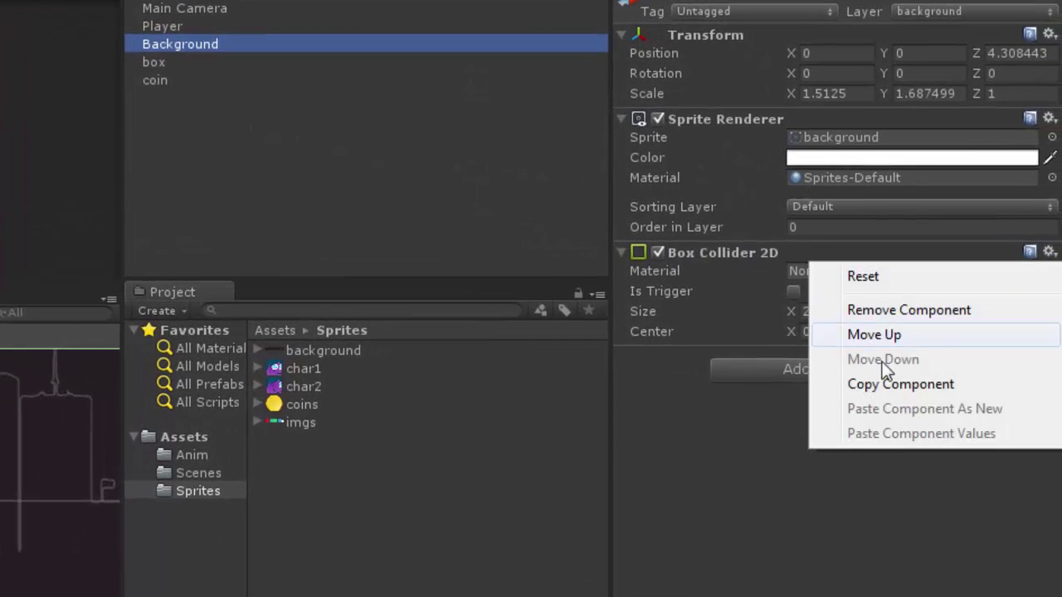
pyautogui.click(886, 312)
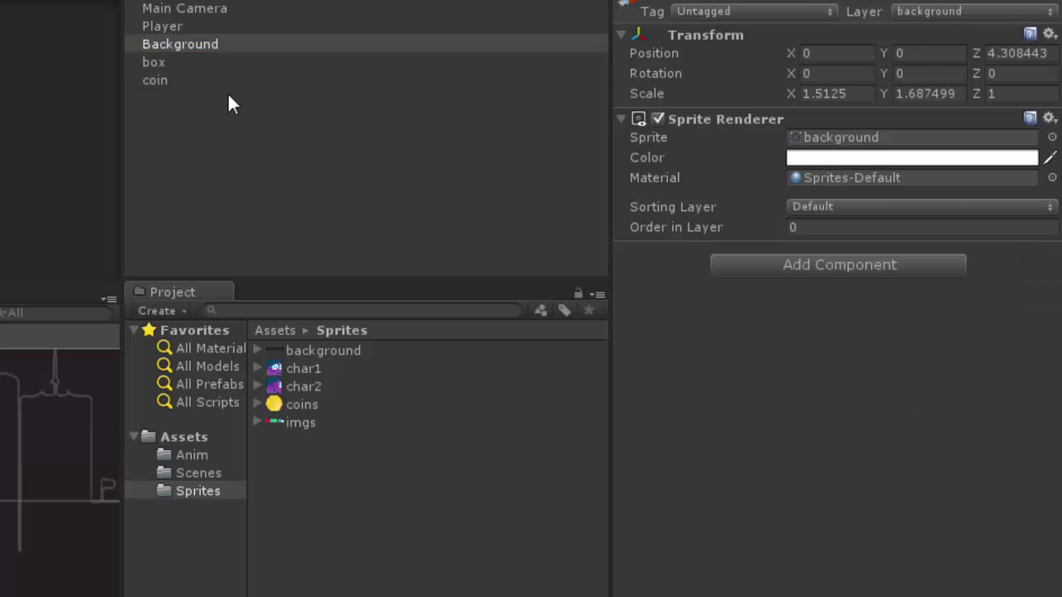
pyautogui.click(150, 63)
pyautogui.click(818, 268)
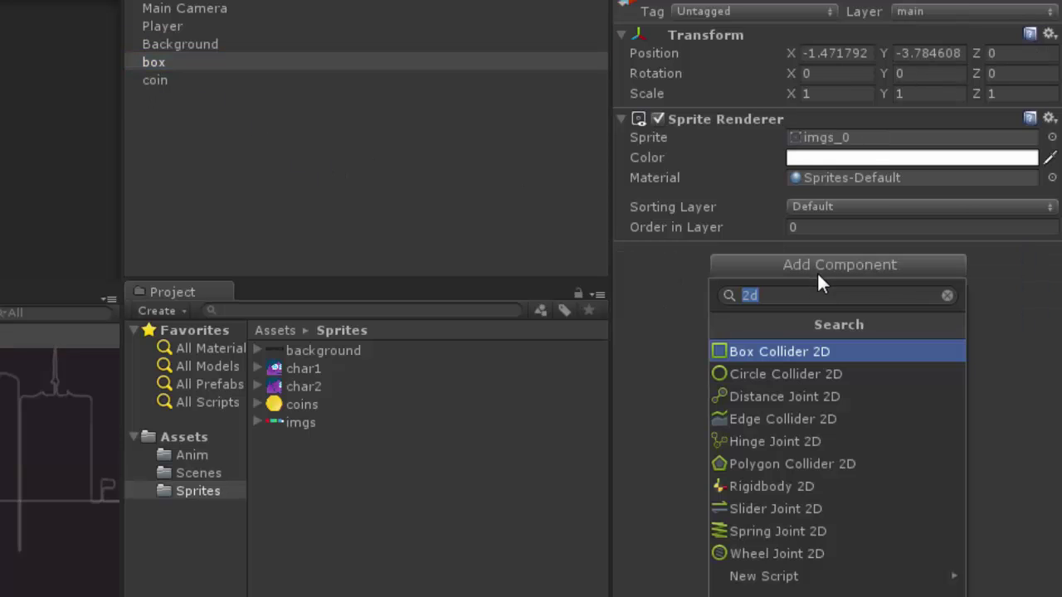
pyautogui.click(797, 352)
pyautogui.click(291, 149)
pyautogui.click(184, 63)
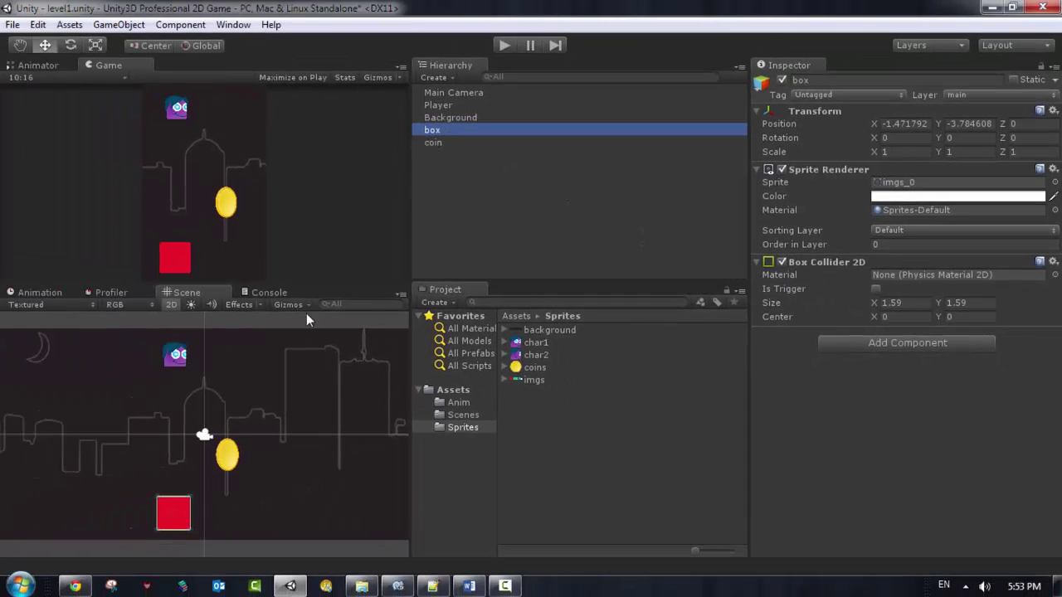
pyautogui.click(437, 106)
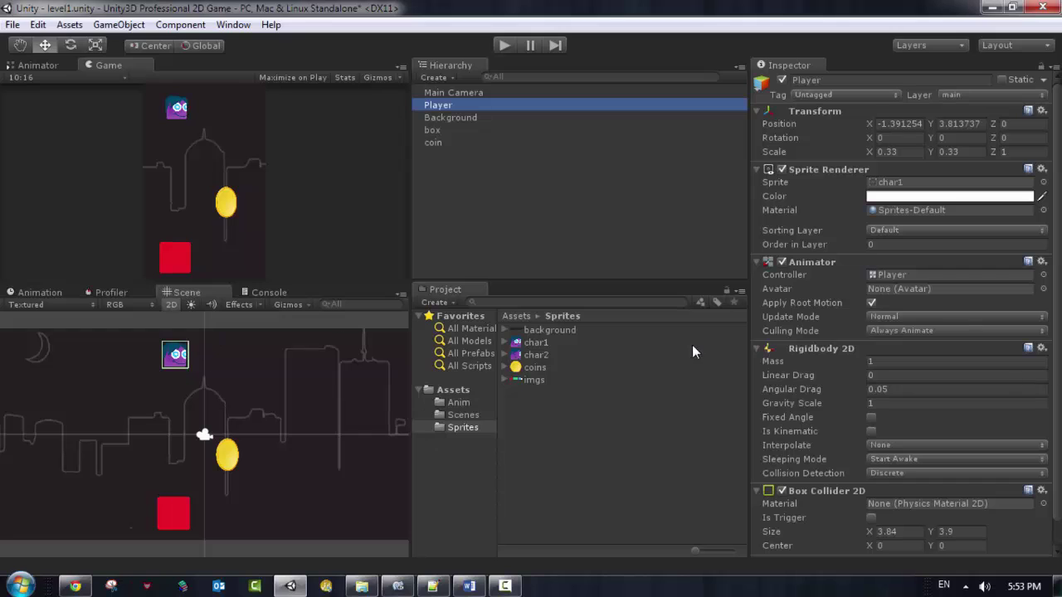
pyautogui.click(506, 47)
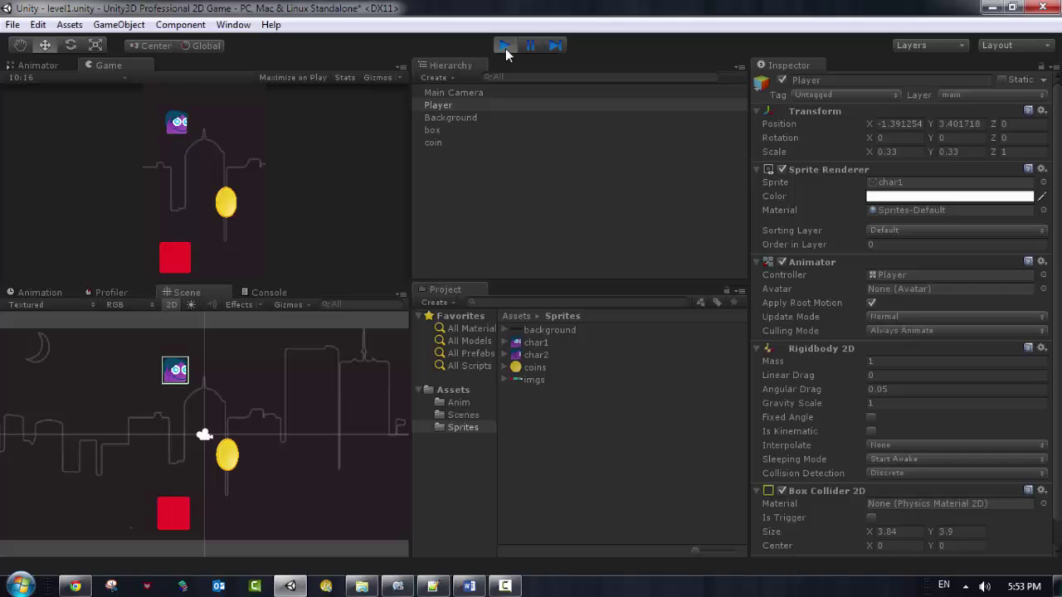
pyautogui.click(506, 47)
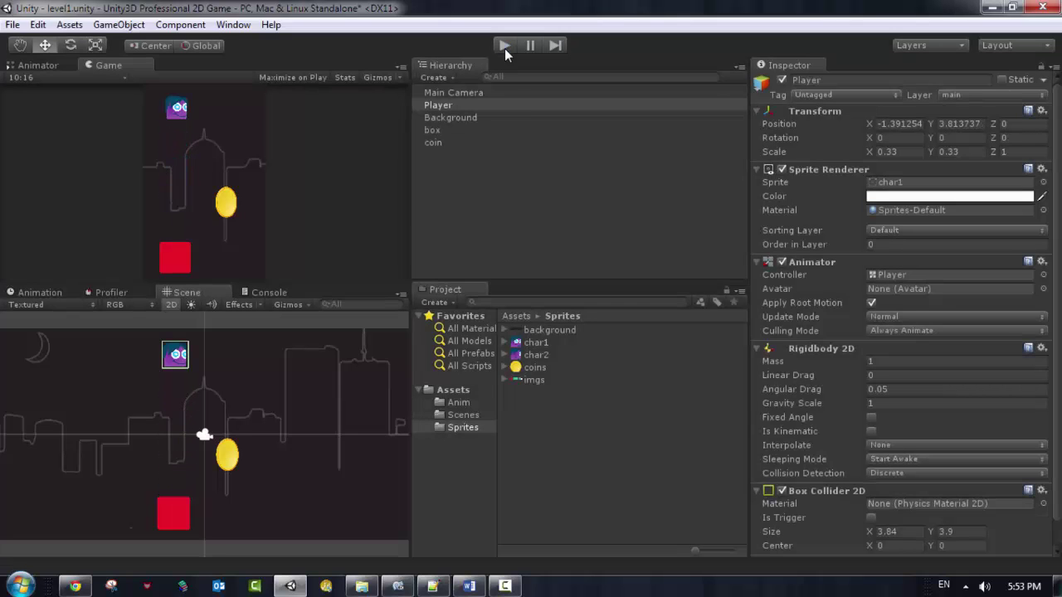
pyautogui.click(504, 47)
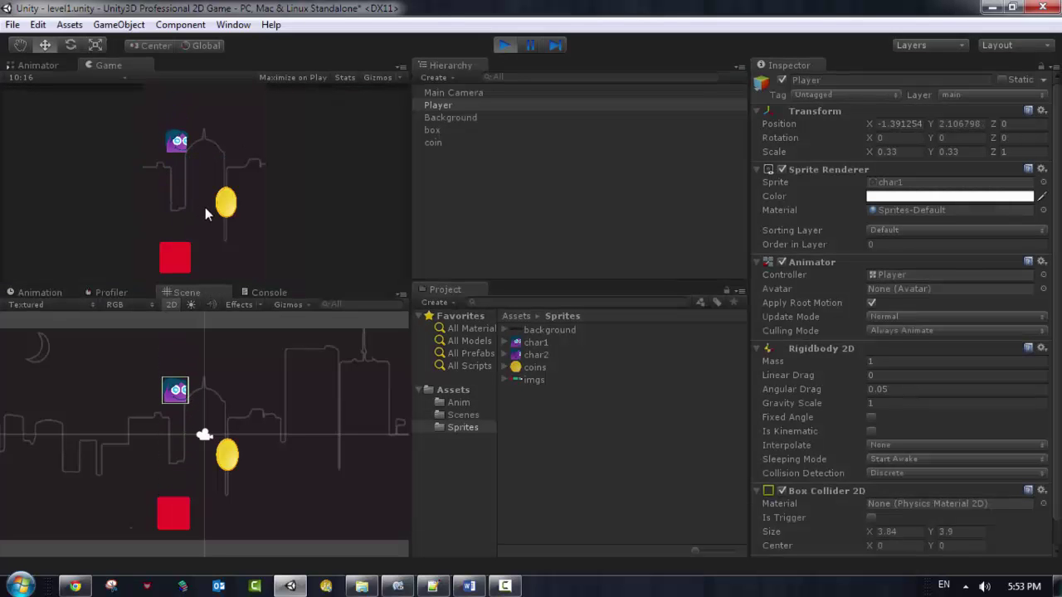
pyautogui.click(506, 48)
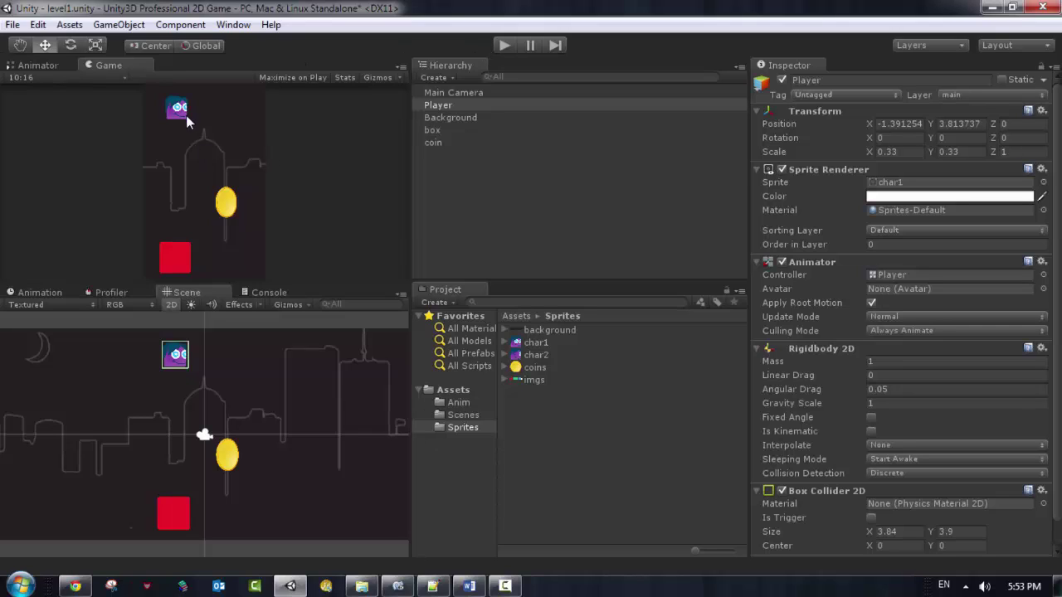
# - Add a Box Collider 2D sized 2.52 by 2.74 to the coin, leaving Is Trigger off
pyautogui.click(441, 129)
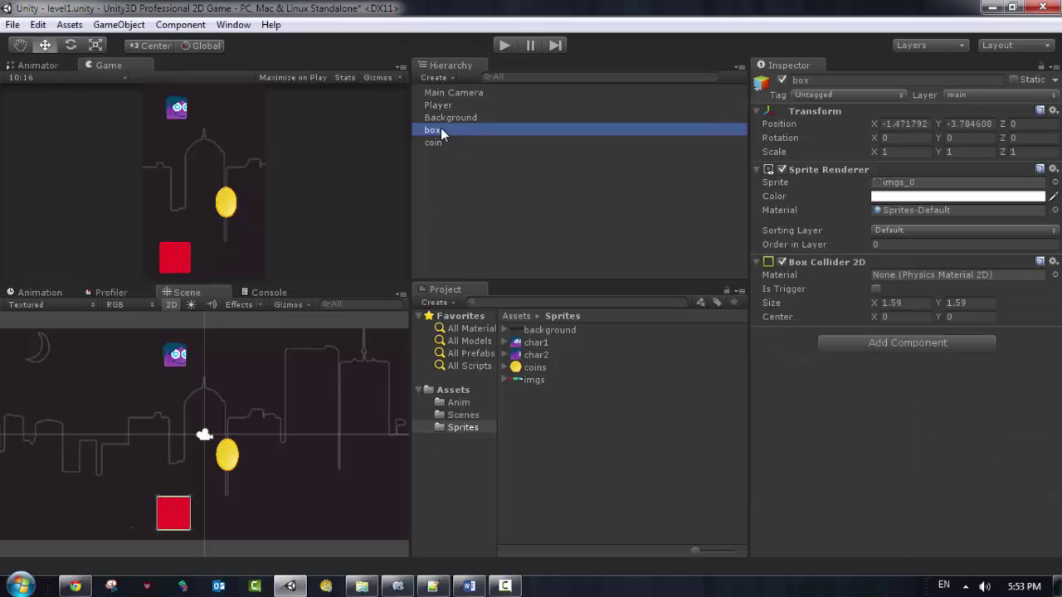
pyautogui.click(444, 143)
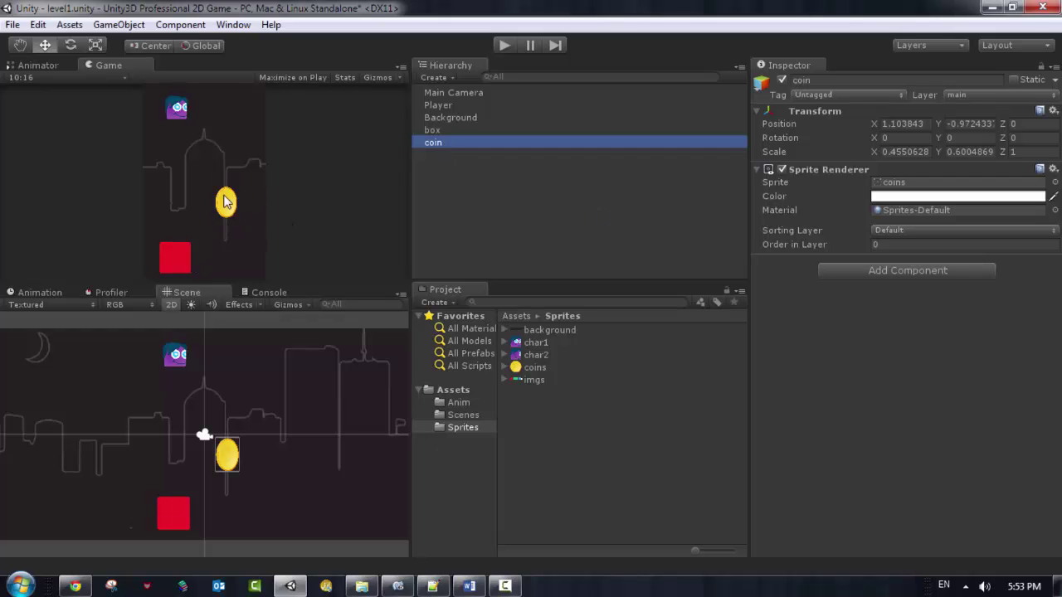
pyautogui.click(924, 269)
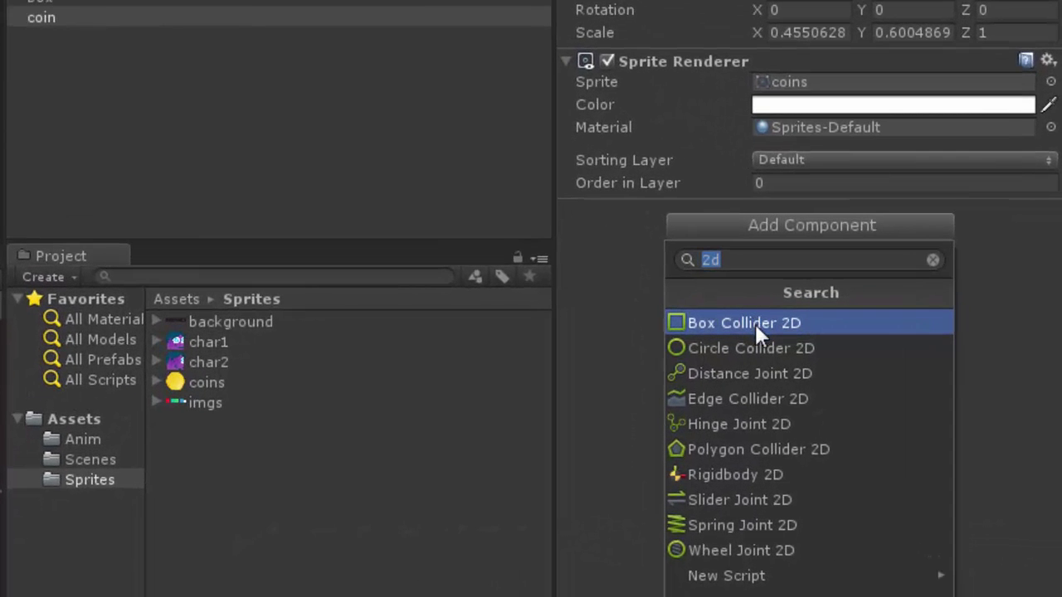
pyautogui.click(755, 324)
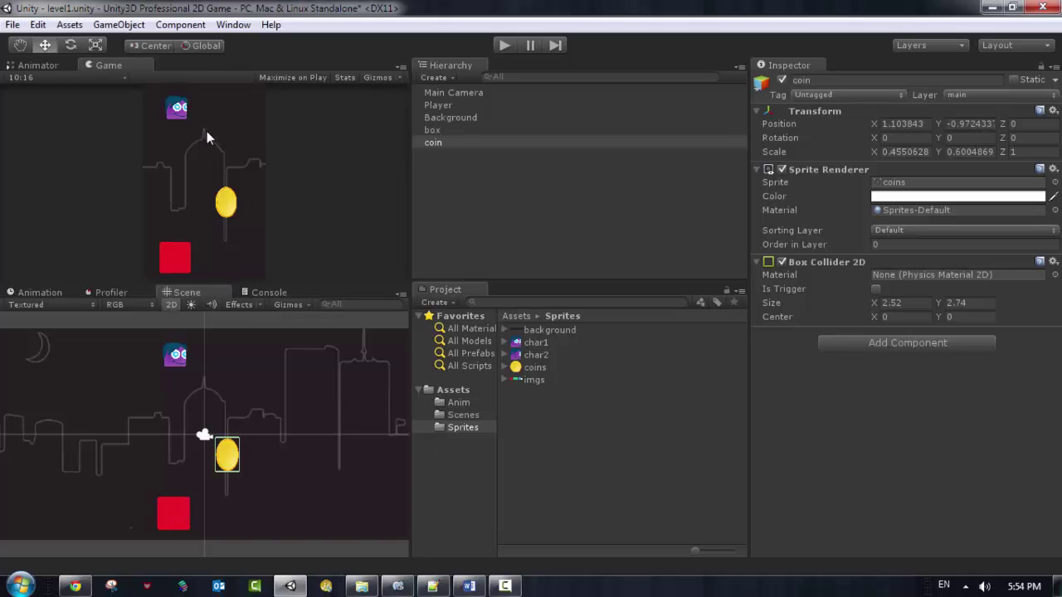
# - Move the Player right above the coin and play to confirm it lands there
pyautogui.click(450, 105)
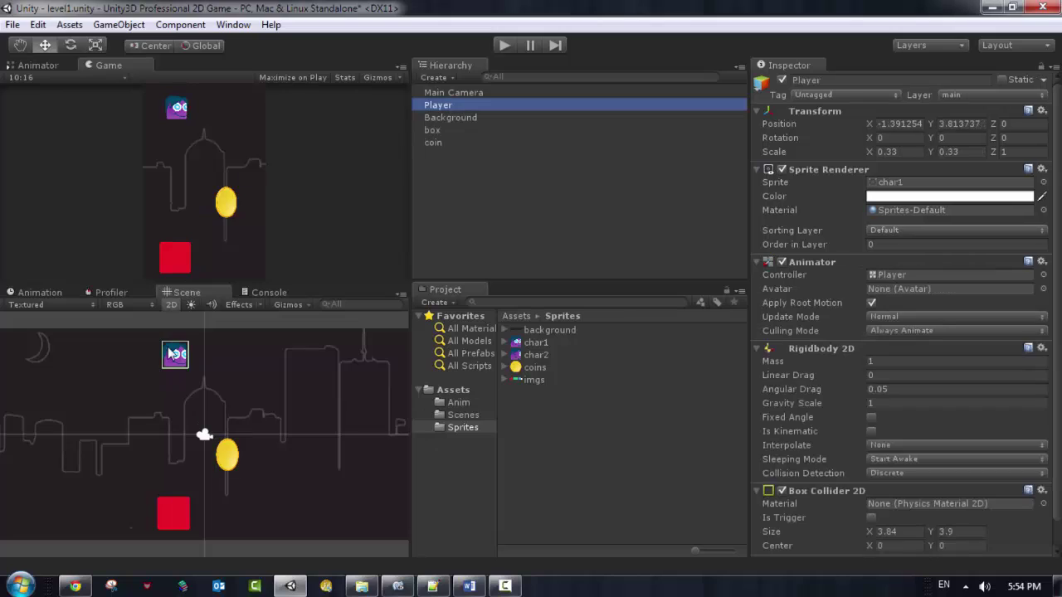
pyautogui.click(45, 46)
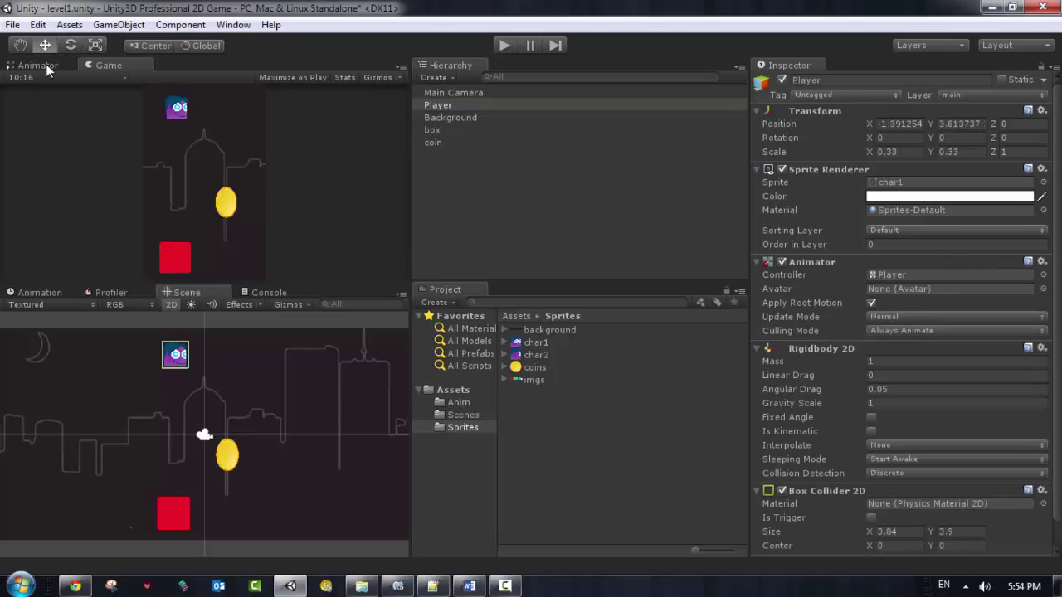
pyautogui.moveTo(180, 363); pyautogui.dragTo(236, 365)
pyautogui.click(504, 43)
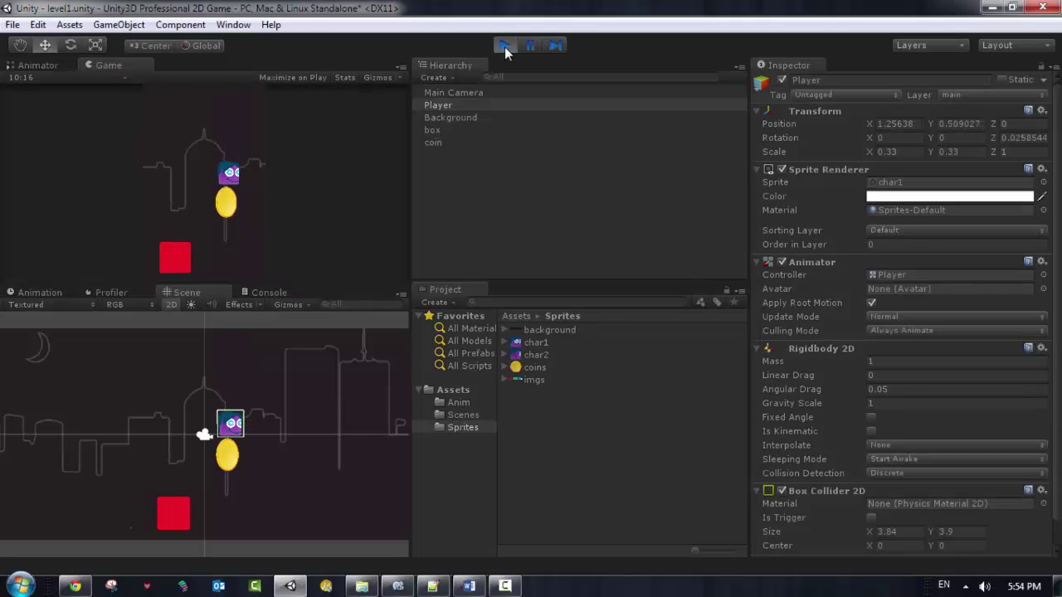
pyautogui.click(505, 45)
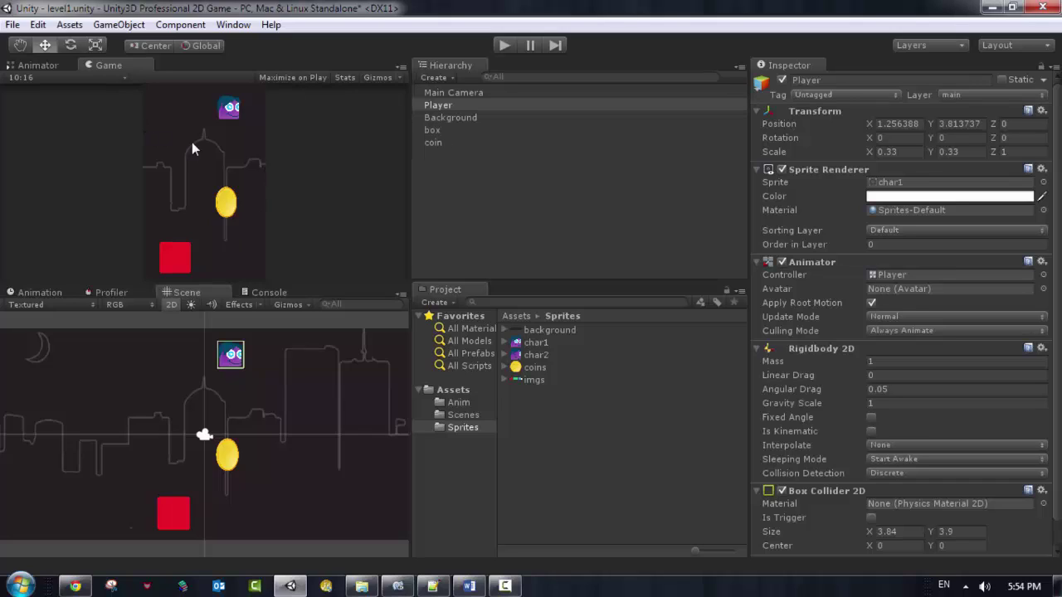
# - Drag the Player down-left to sit above the red box at X -1.577708, Y -2.003618
pyautogui.click(458, 105)
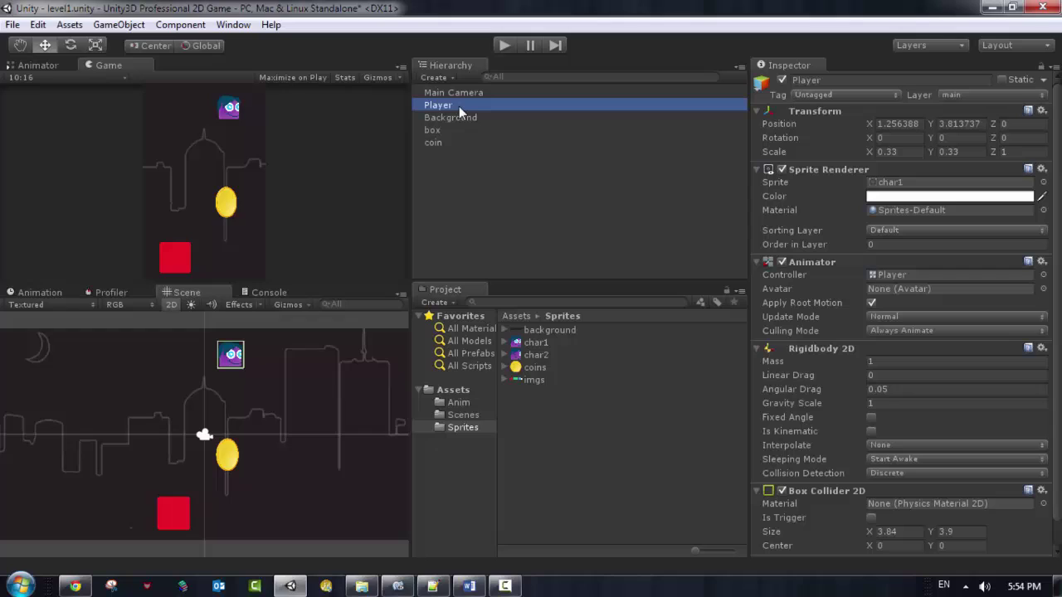
pyautogui.click(236, 355)
pyautogui.moveTo(236, 355); pyautogui.dragTo(179, 479)
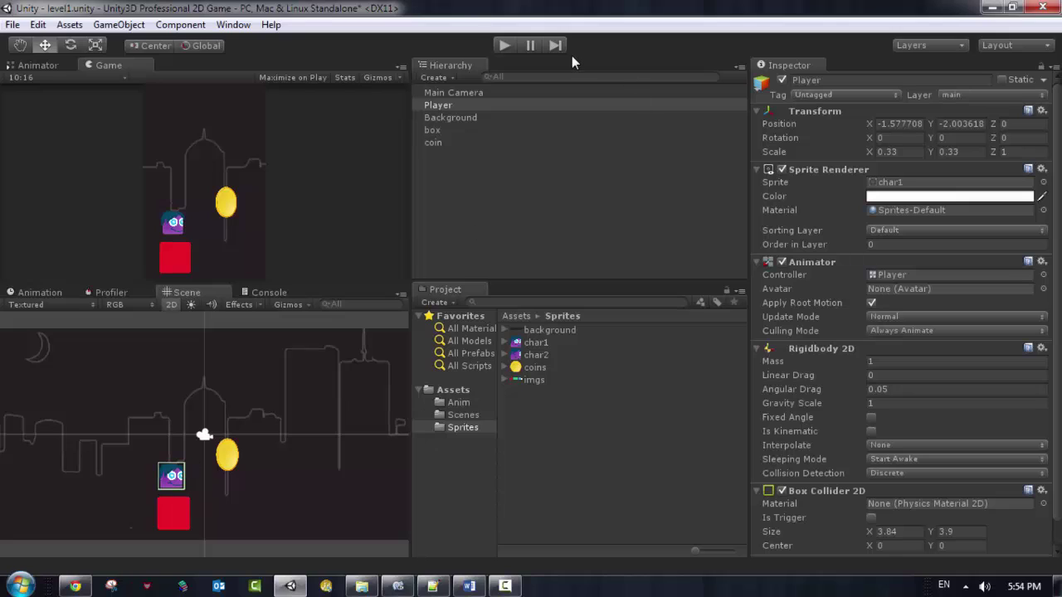